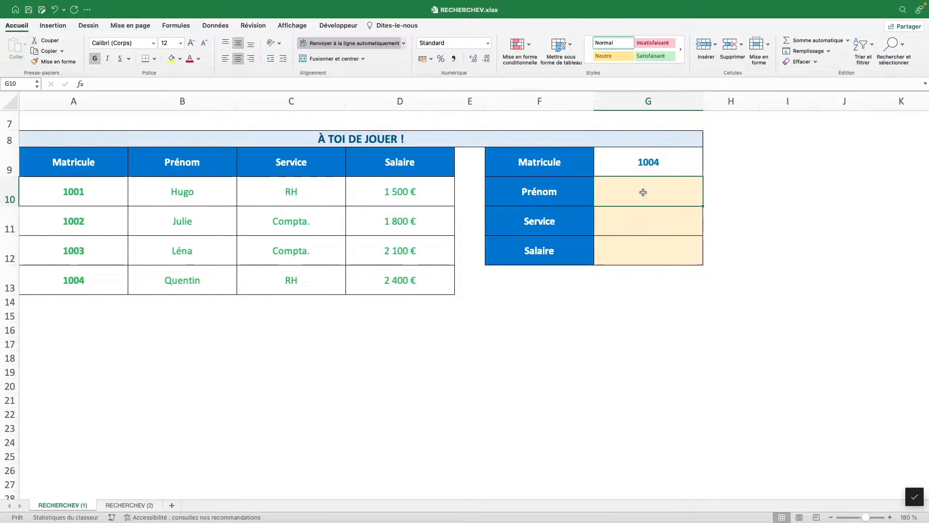
left_click(655, 162)
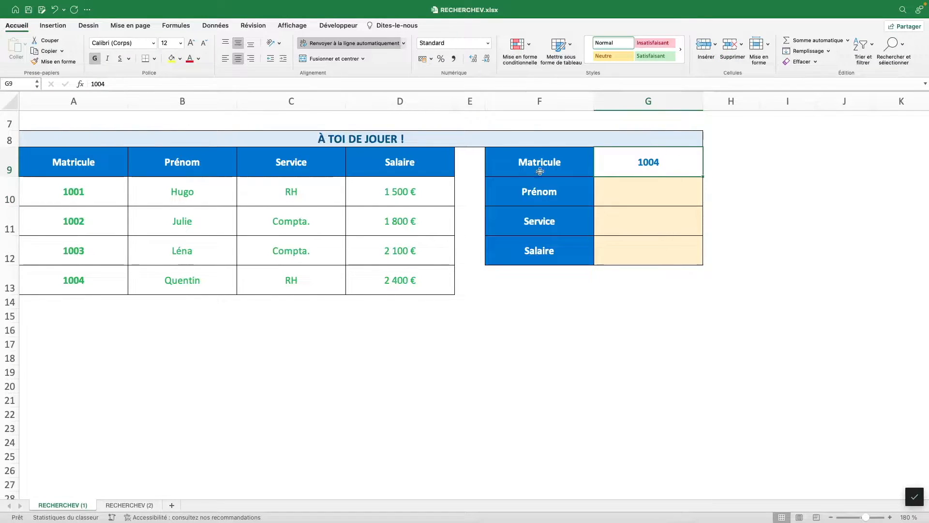
left_click_drag(115, 191, 402, 271)
left_click(600, 196)
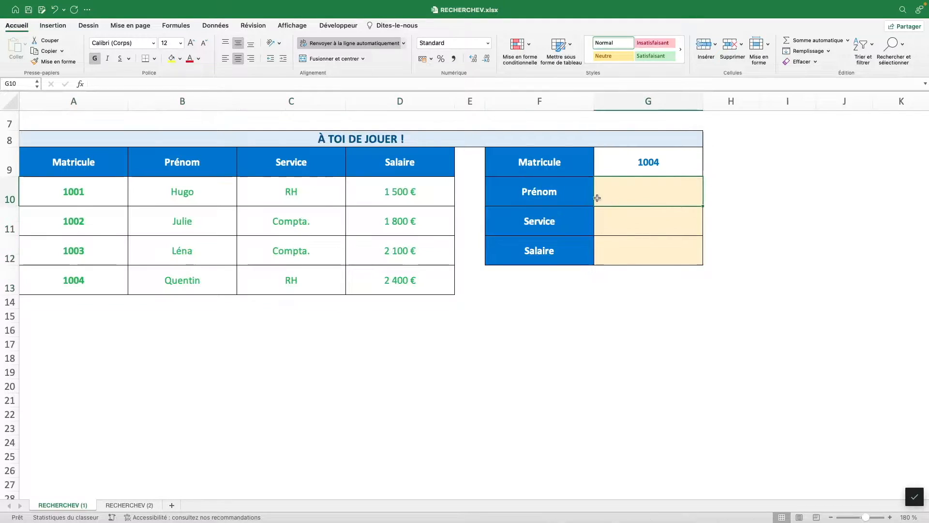
left_click(631, 223)
left_click(634, 249)
Step: Start a RECHERCHEV formula in the Prénom result cell G10 with G9 as the lookup value
left_click(643, 187)
type("=rechechev")
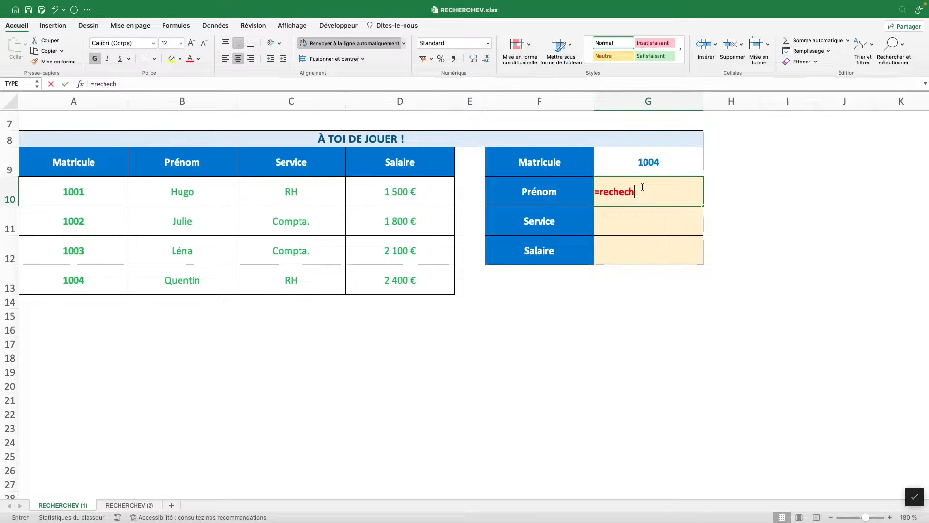
key("BackSpace")
key("BackSpace")
key("BackSpace")
key("BackSpace")
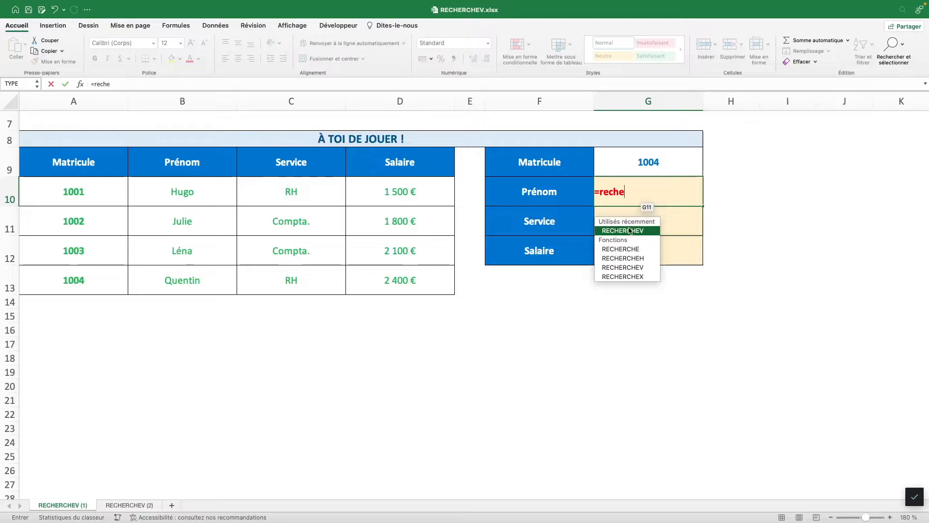
double_click(630, 230)
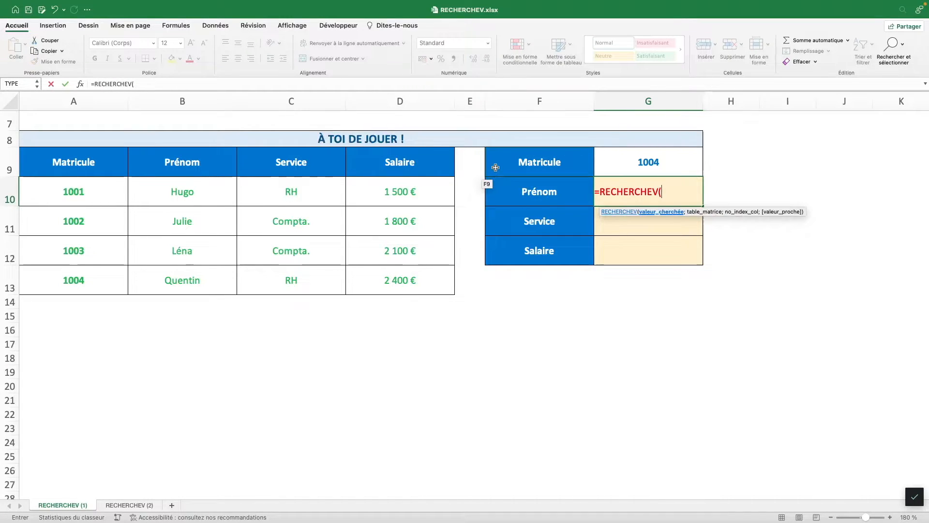
left_click(290, 85)
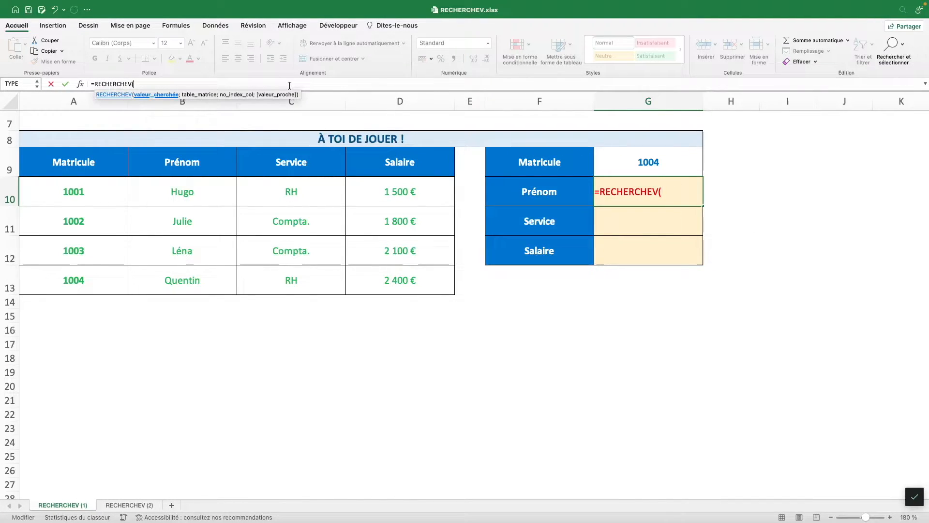
left_click(651, 159)
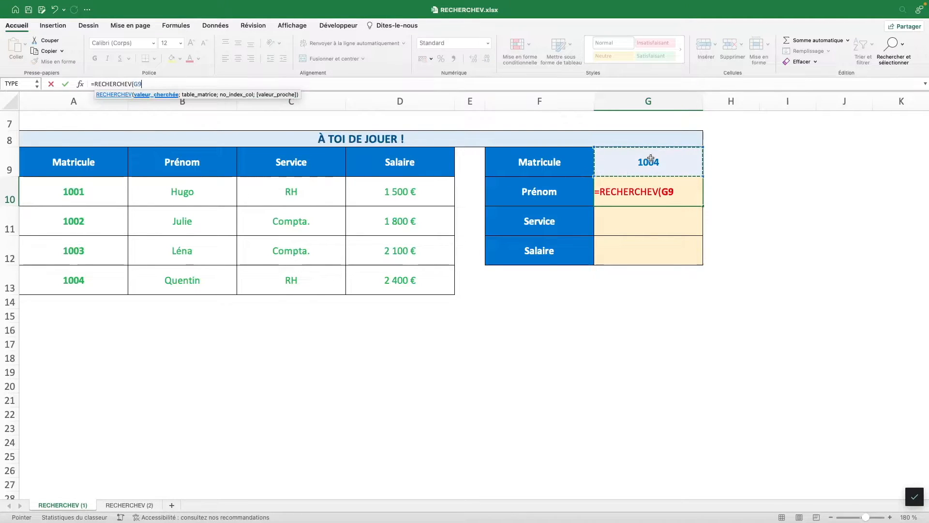
Step: Complete the G10 formula with table range A10:D13, column index 2 and FAUX for an exact match
type(";")
left_click_drag(78, 194, 385, 275)
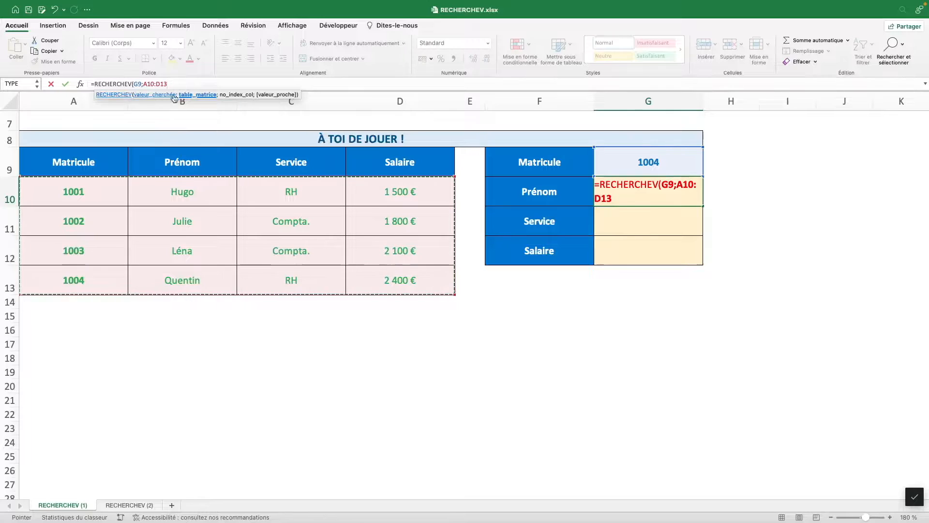
type(";")
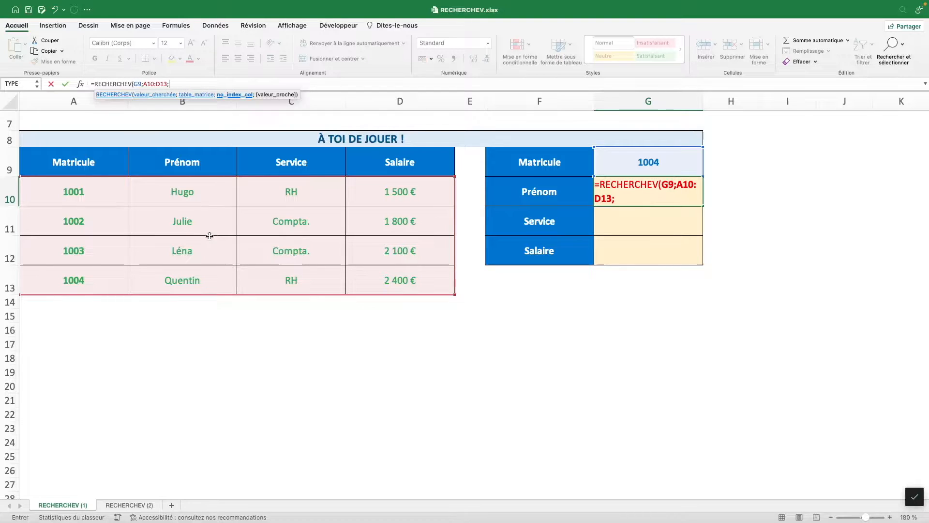
type("2")
type(";FAUX)")
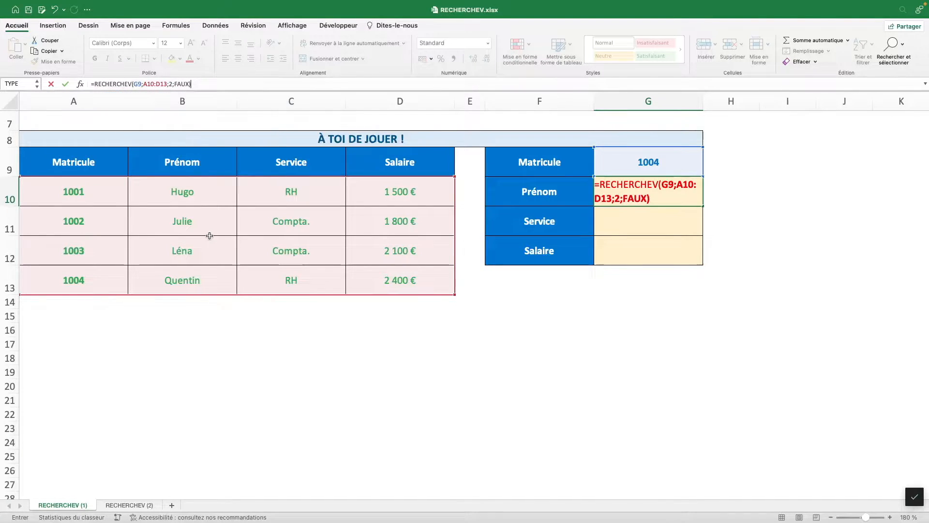
key("Return")
key("Up")
key("Up")
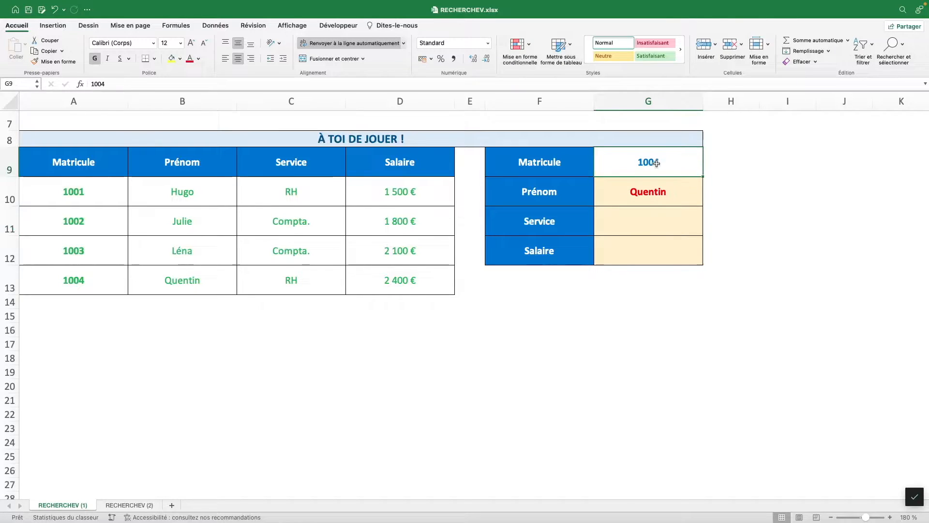
left_click_drag(82, 199, 76, 284)
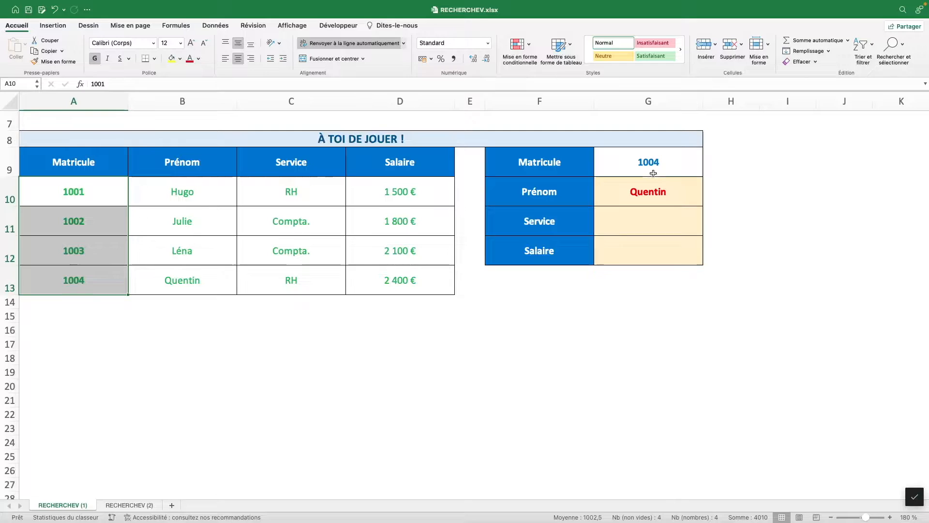
left_click(660, 190)
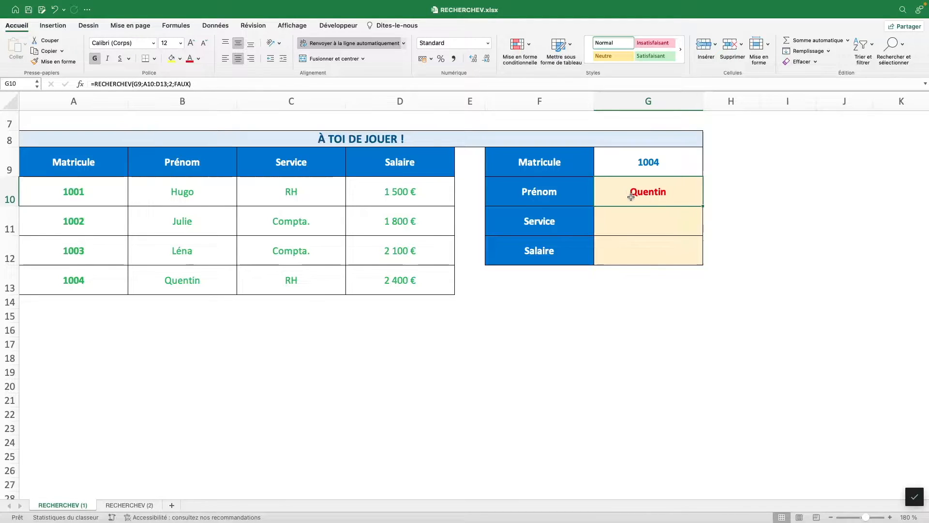
left_click(216, 281)
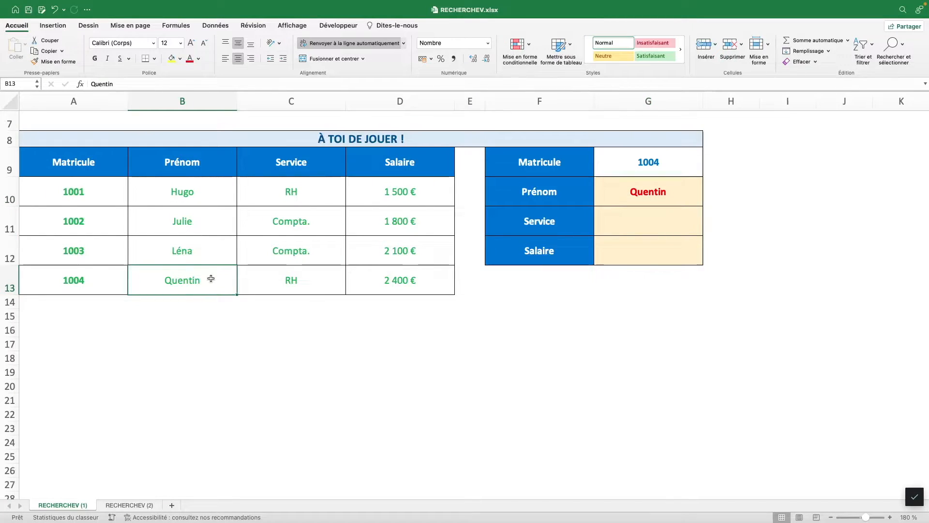
Step: Try to copy the Prénom formula from G10 down through G12 with its relative references
left_click(668, 193)
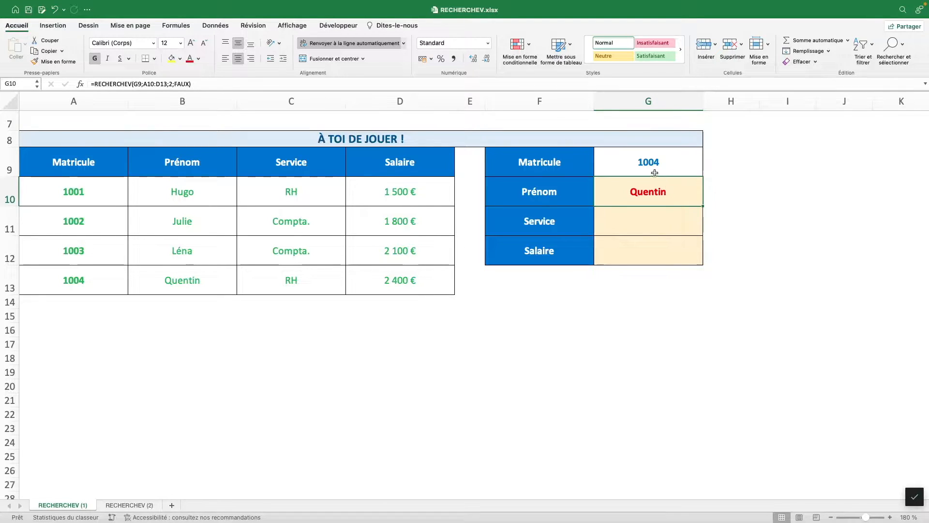
left_click_drag(703, 206, 701, 263)
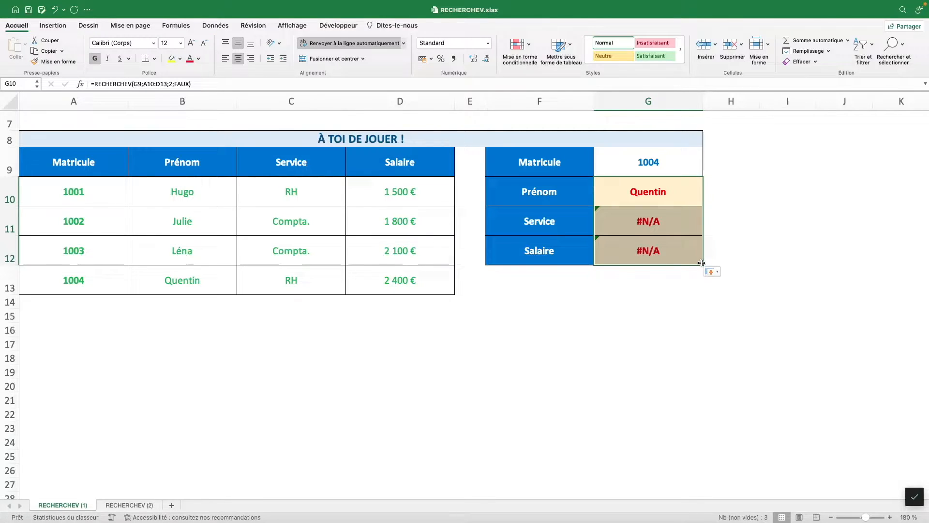
left_click(660, 225)
Step: Lock the rows in the G10 formula as G$9 and A$10:D$13, and copy it down through G12
left_click(659, 200)
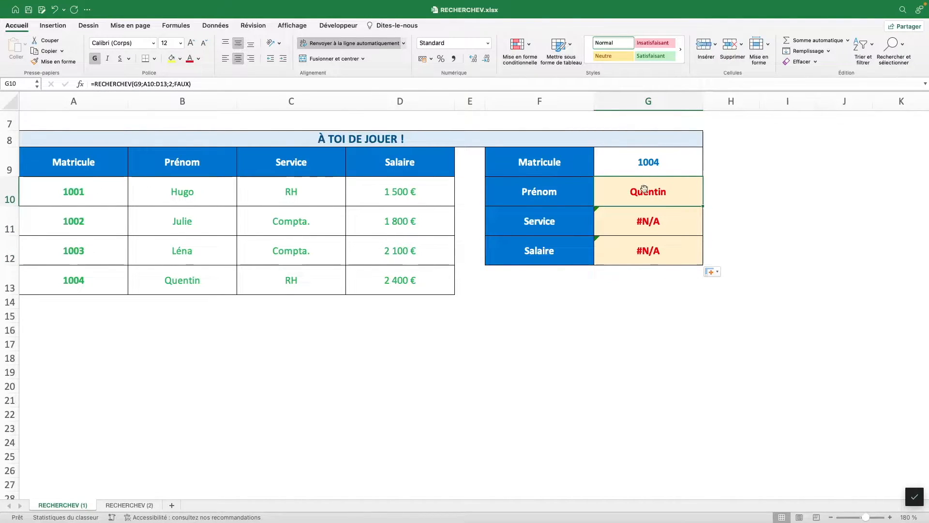
left_click(136, 83)
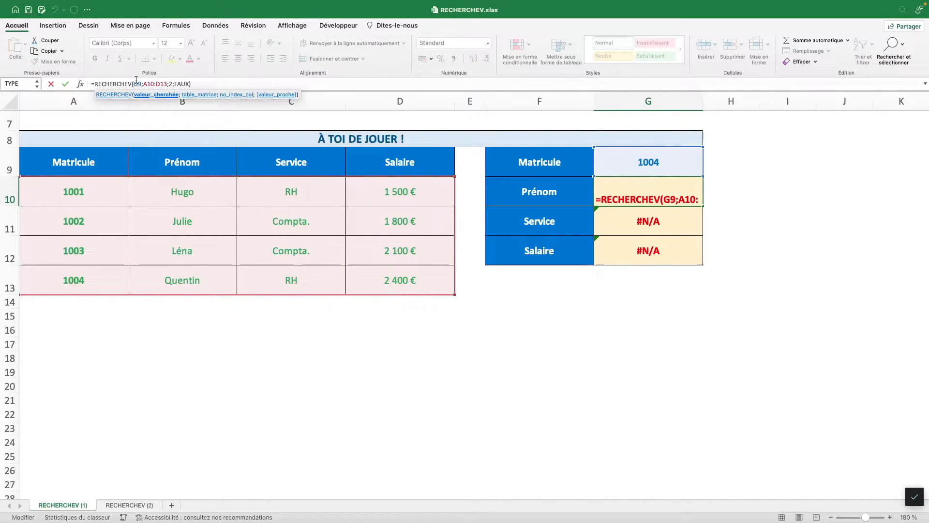
key("F4")
key("F4")
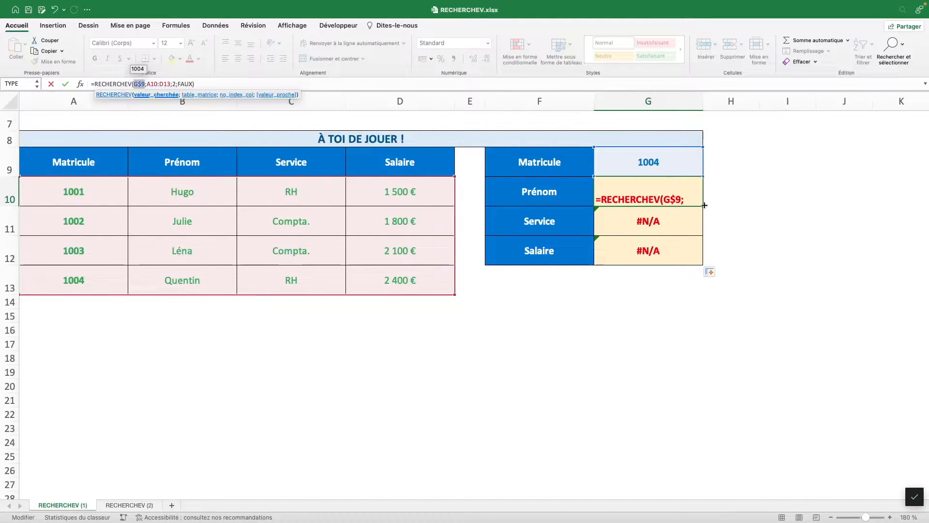
double_click(166, 84)
key("F4")
key("F4")
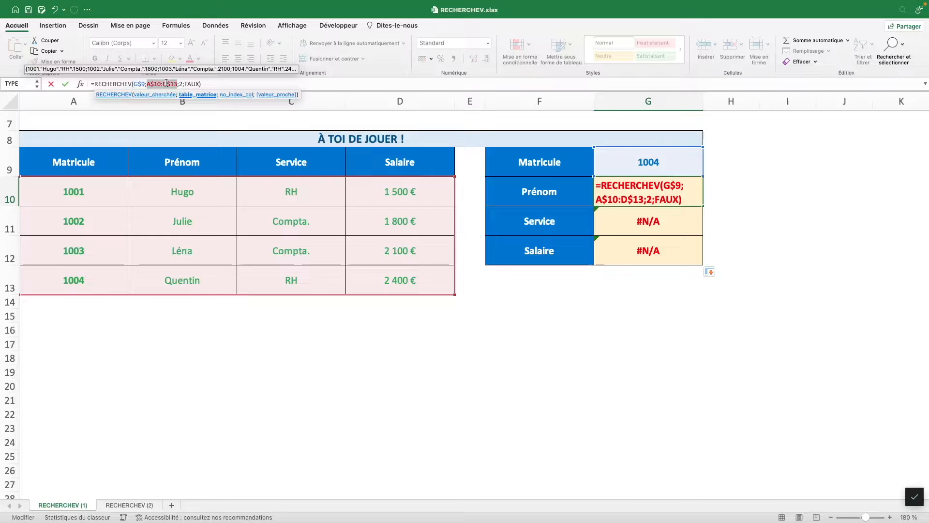
key("Return")
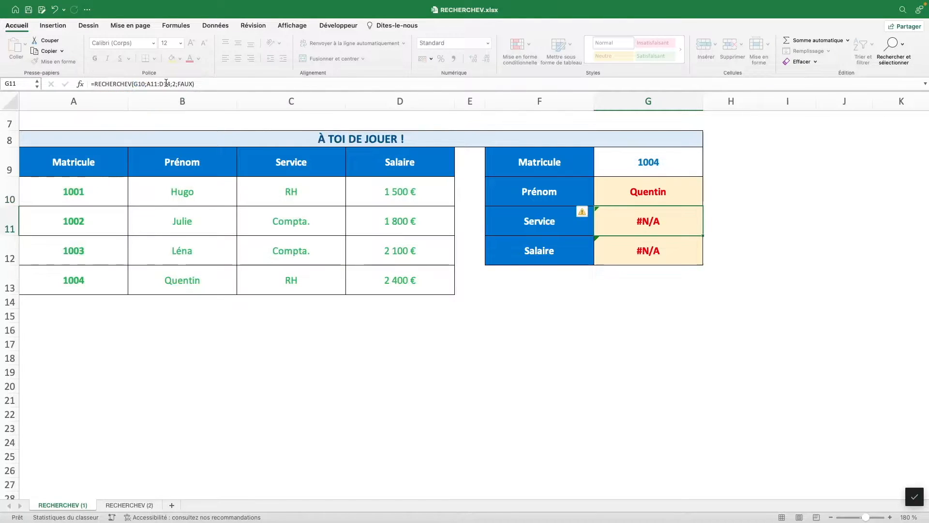
left_click_drag(703, 206, 699, 259)
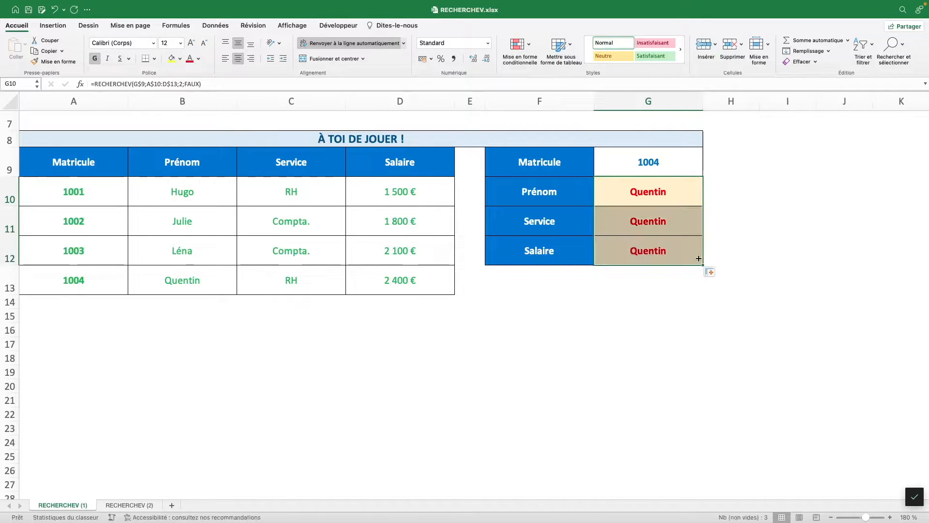
Step: Make the G11 formula return the table's third column, Service, and set the column index in G12 to 4 for Salaire
left_click(674, 228)
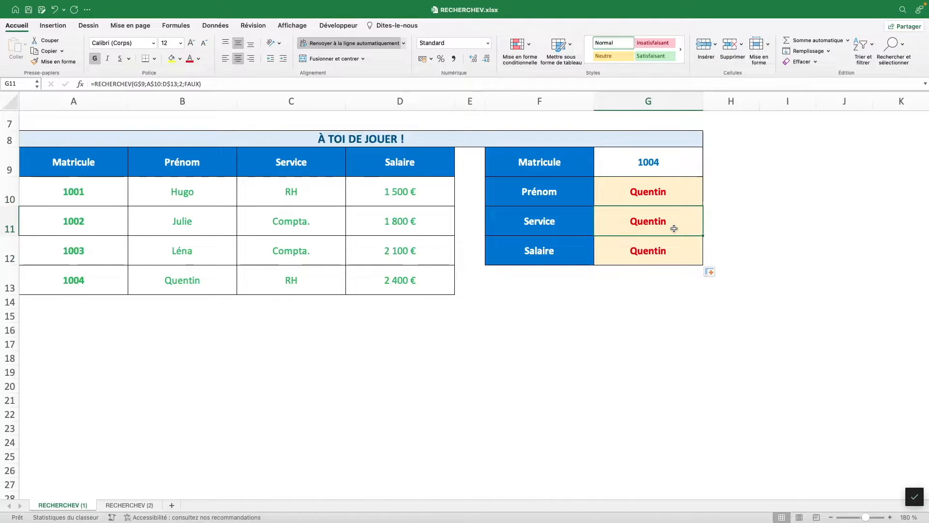
double_click(182, 84)
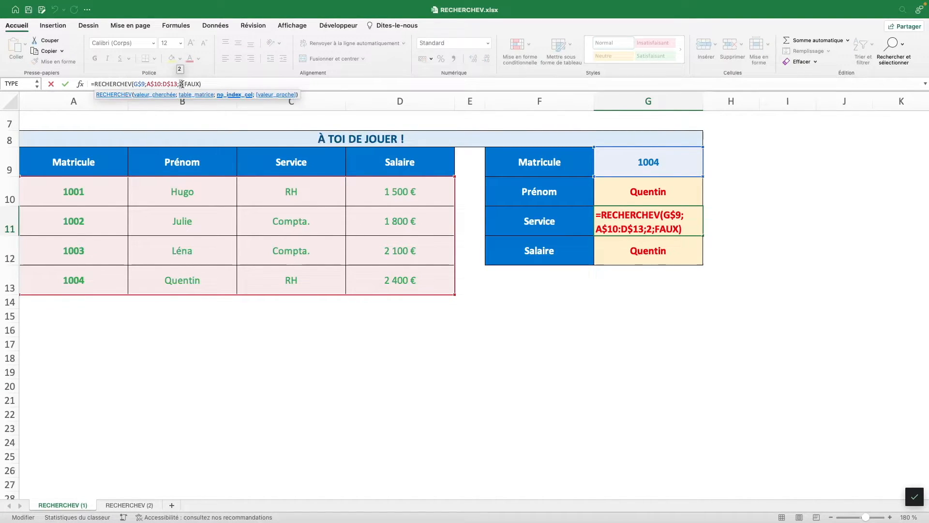
key("Return")
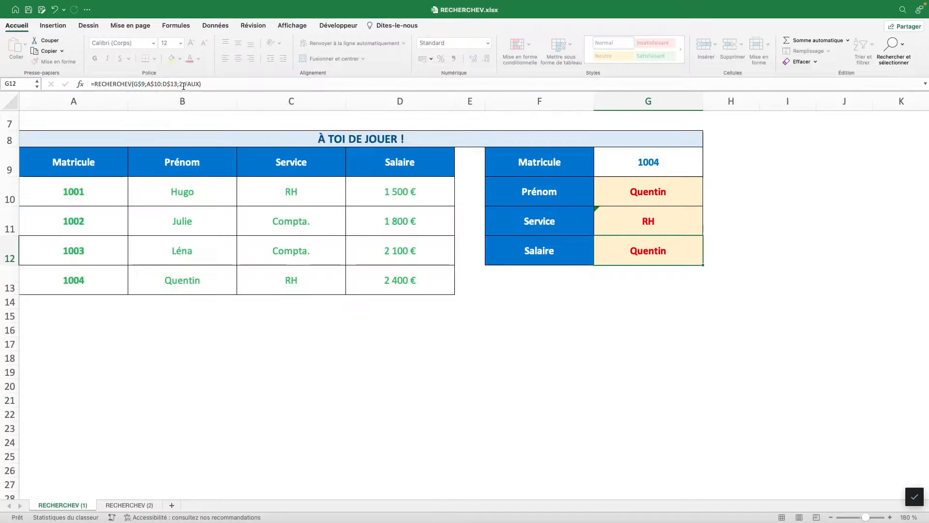
double_click(180, 84)
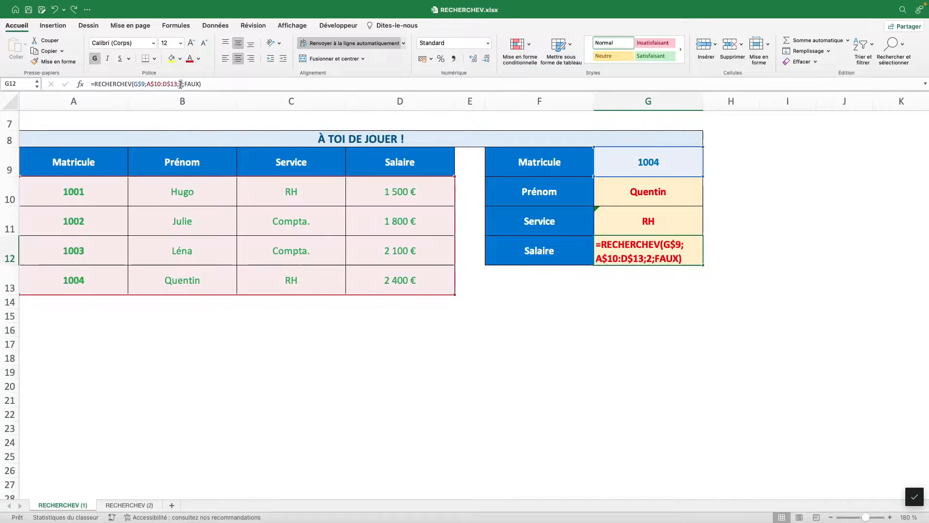
type("4")
key("Return")
Step: Format the Salaire result in G12 as Monétaire with no decimals
left_click(677, 251)
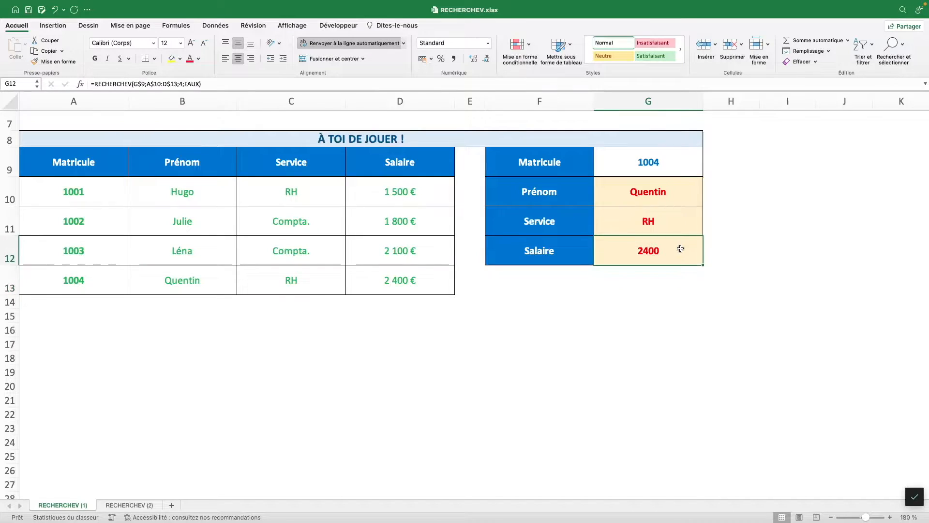
left_click(488, 43)
left_click(481, 102)
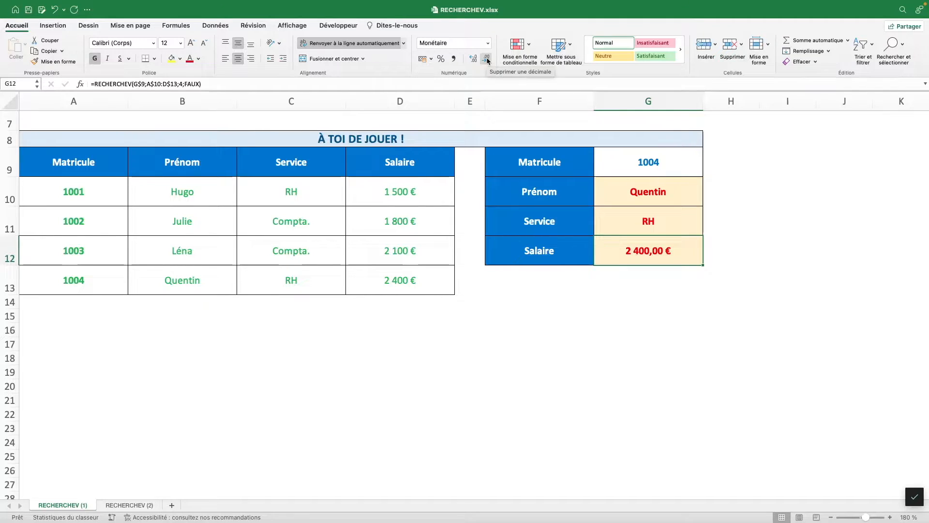
left_click(488, 60)
left_click(487, 60)
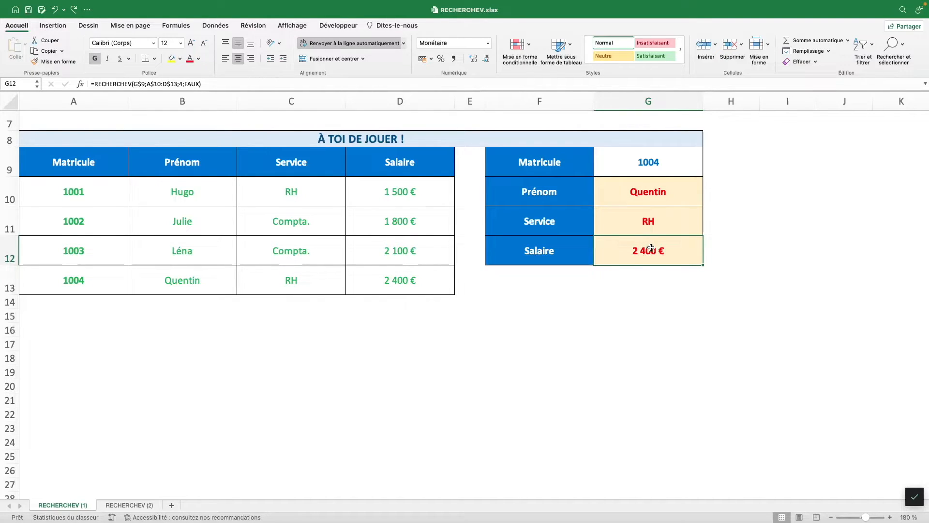
Step: Change the lookup Matricule in G9 to that of the table's first employee and check the results in G10:G12
left_click(659, 192)
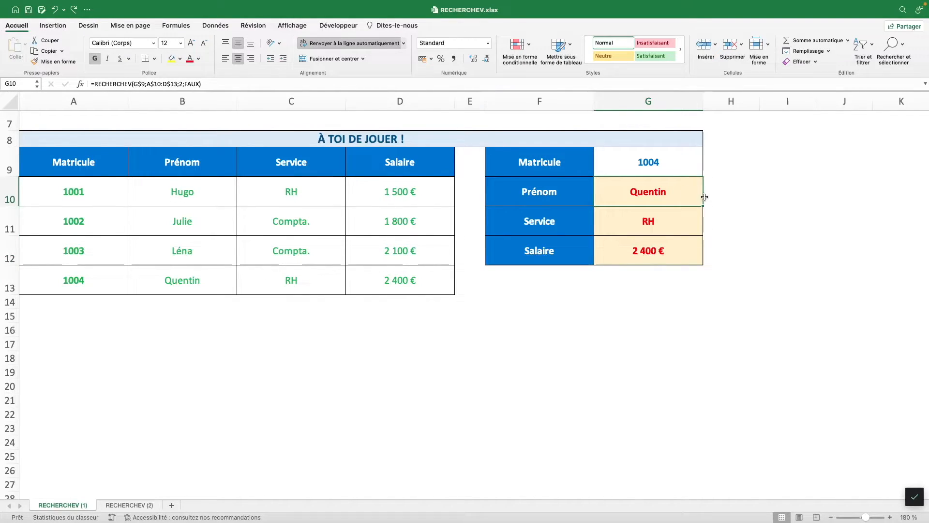
left_click(674, 256)
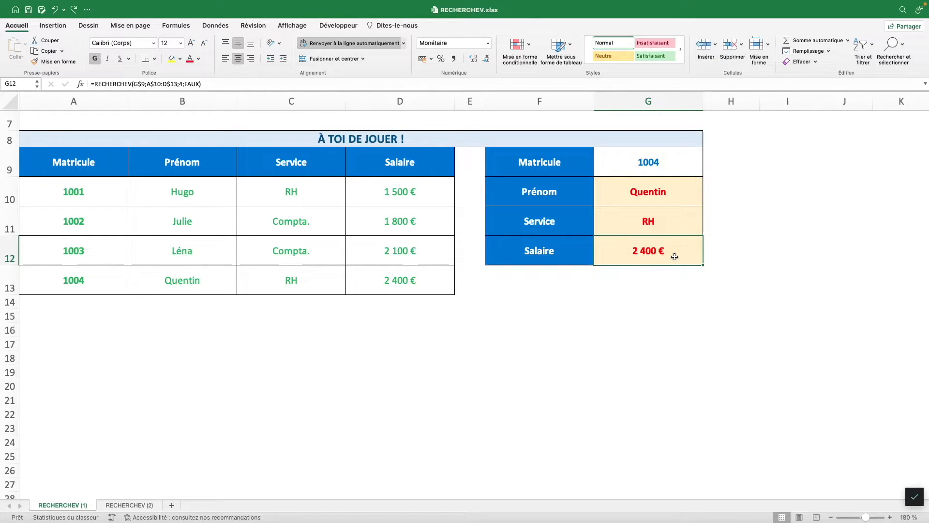
left_click(675, 159)
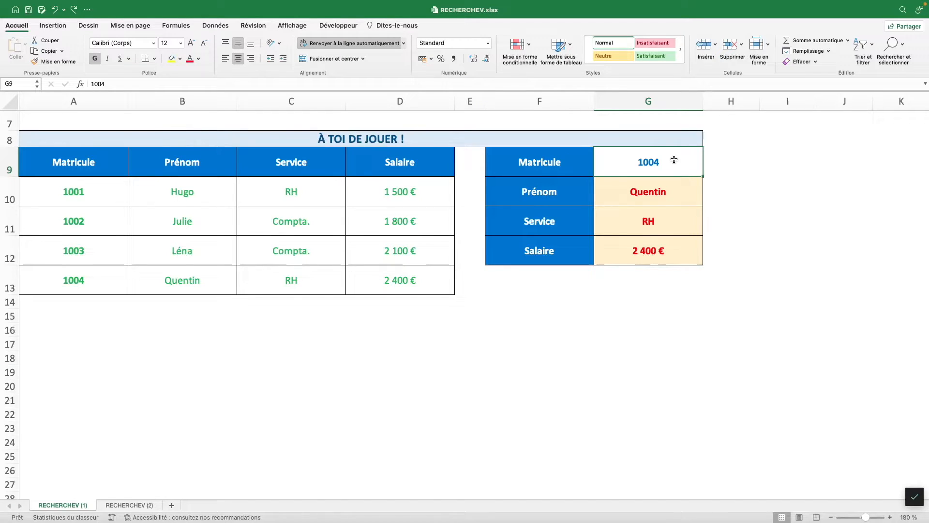
type("1001")
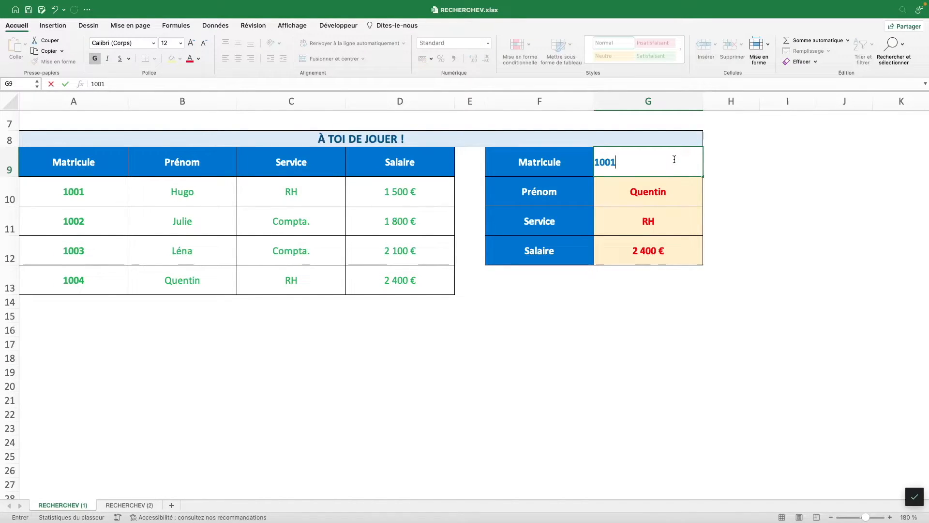
key("Return")
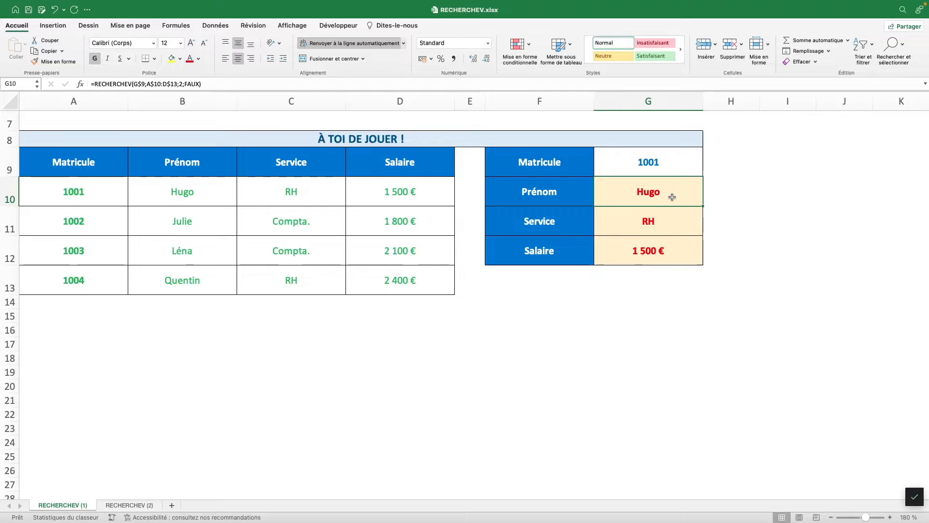
left_click(669, 224)
left_click(665, 253)
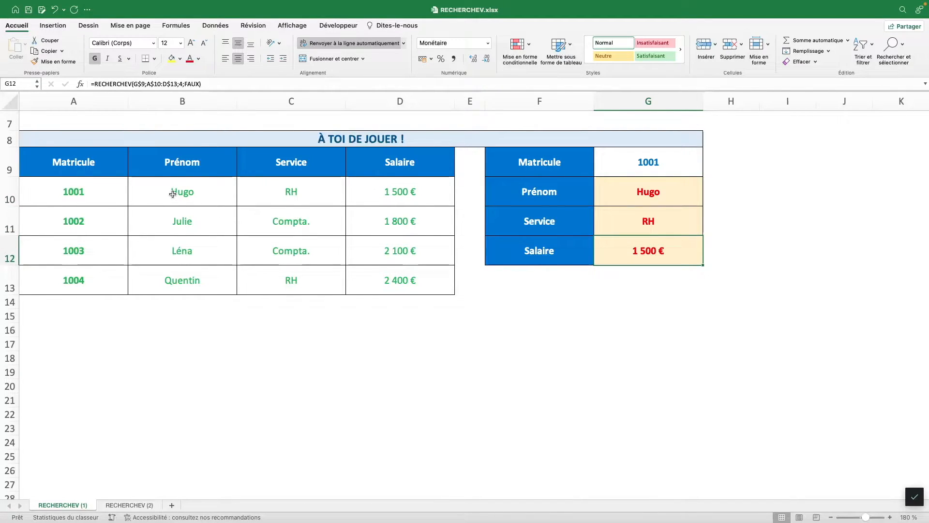
Step: Set the lookup Matricule in G9 to the number just after the table's last one and compare it with the Matricule column
left_click(96, 194)
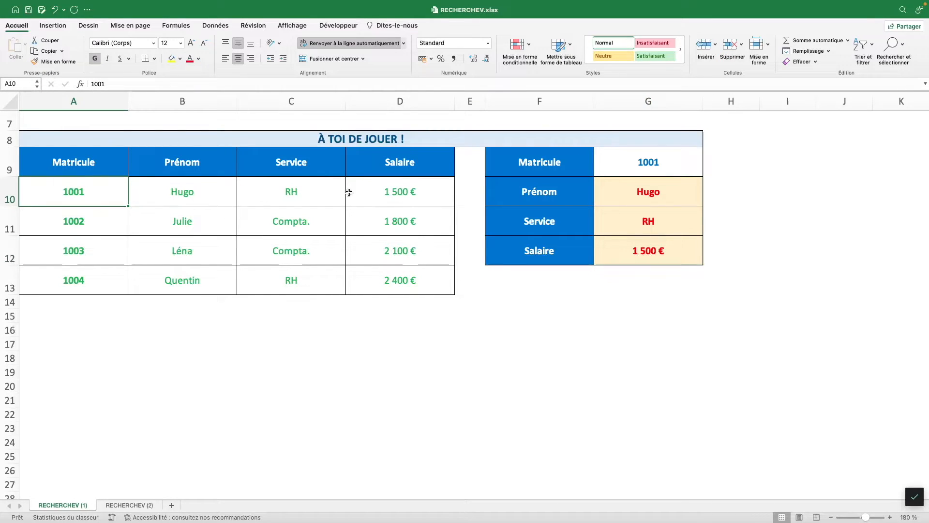
left_click(630, 187)
left_click(627, 167)
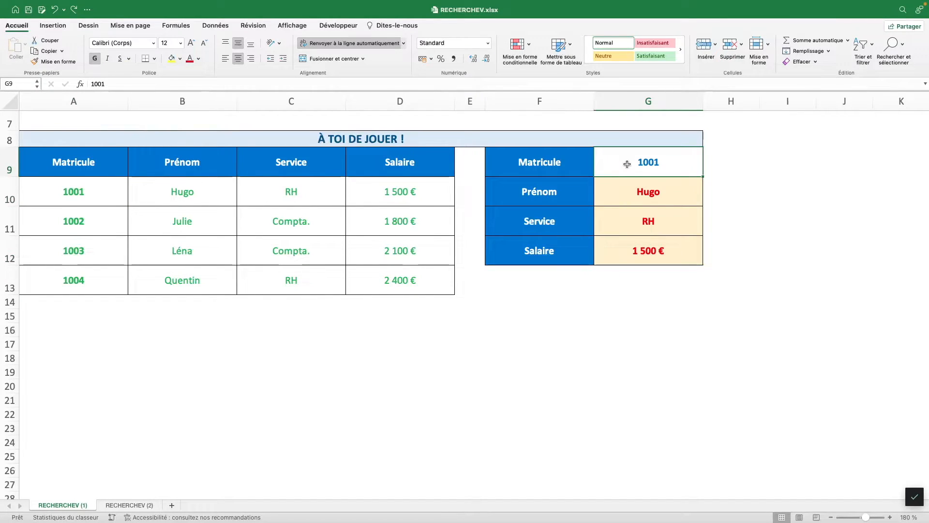
type("1005")
key("Return")
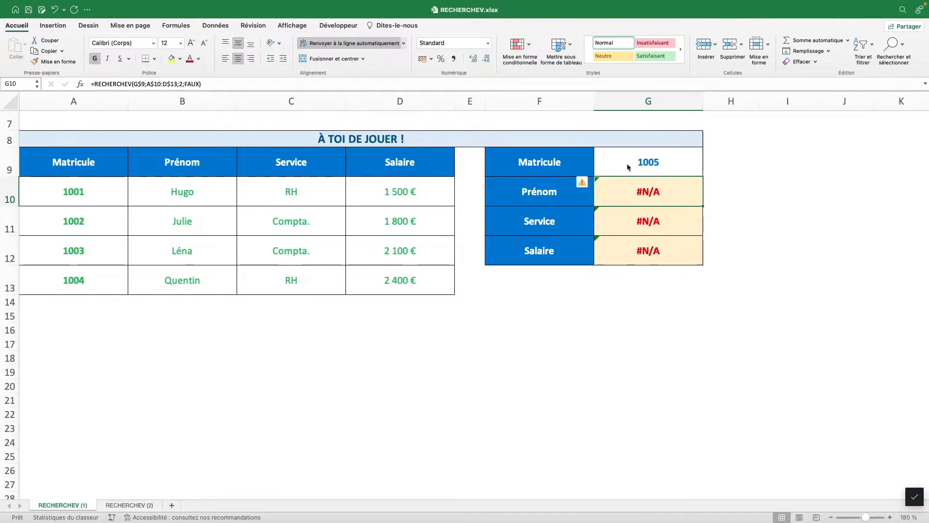
left_click(626, 163)
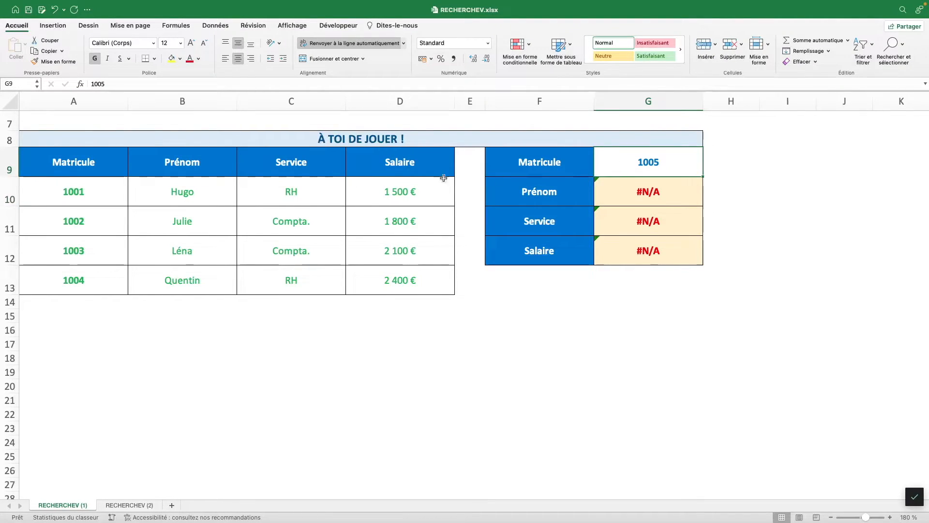
left_click_drag(94, 192, 88, 312)
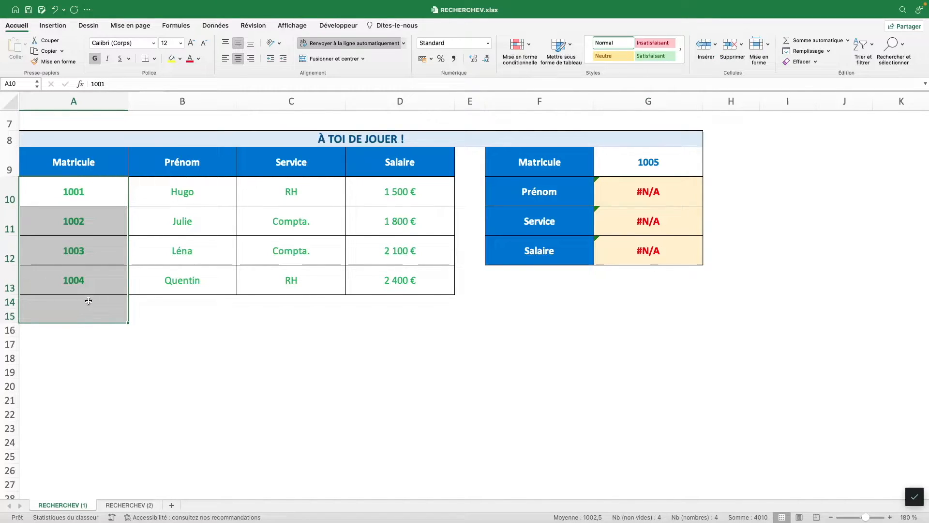
left_click(648, 170)
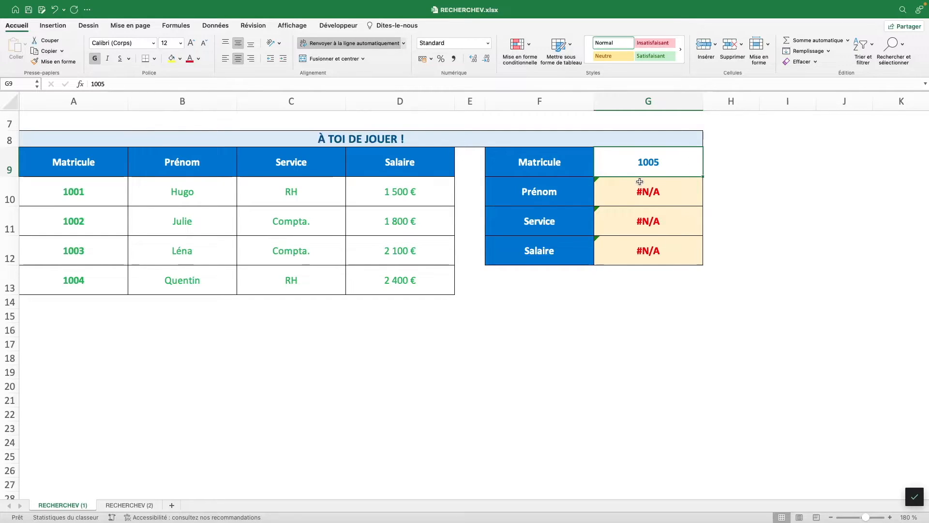
Step: Wrap the Prénom formula in G10 in SI.NON.DISP with "Mat. Inconnu" as the value returned when nothing is found
left_click(635, 187)
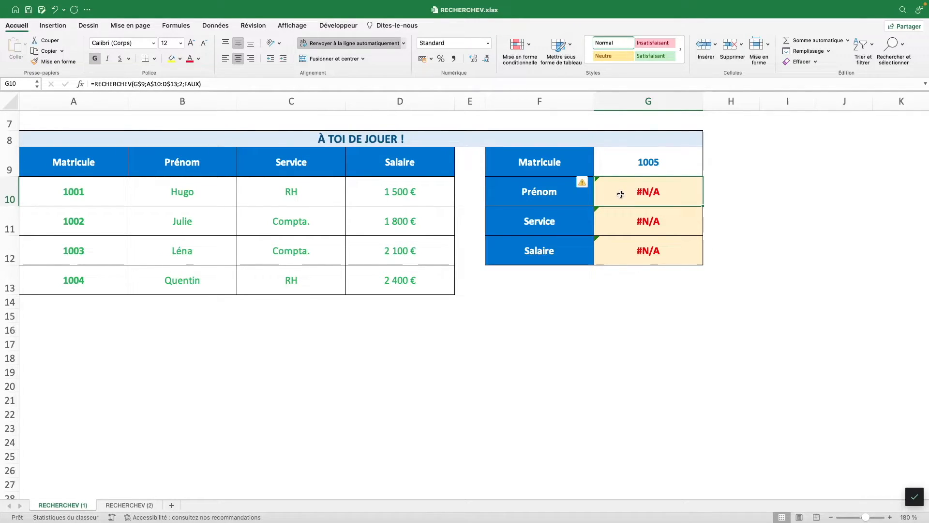
left_click(93, 83)
type("SI.NON")
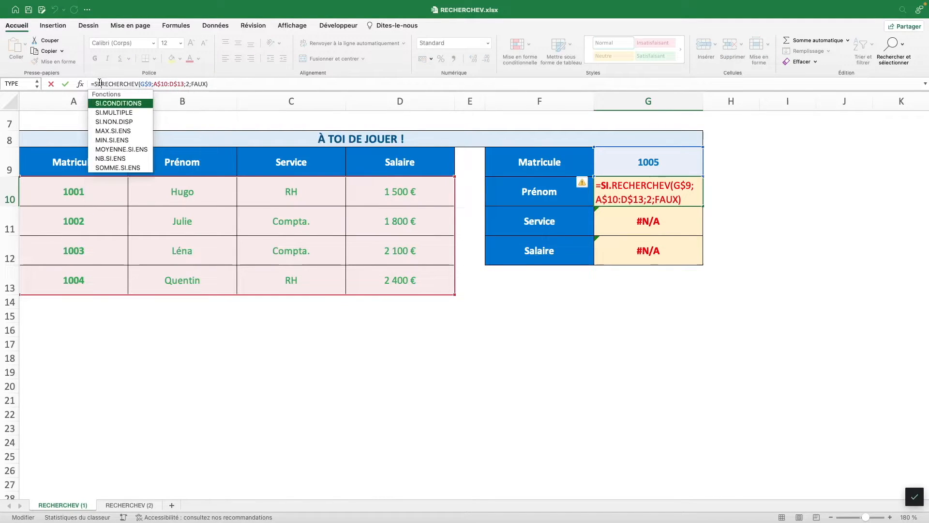
type(".DISP(")
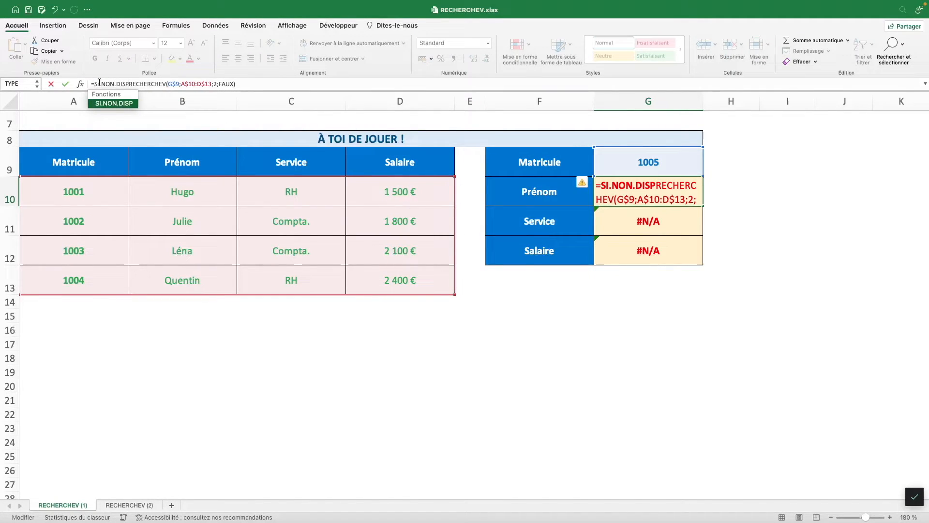
left_click(283, 86)
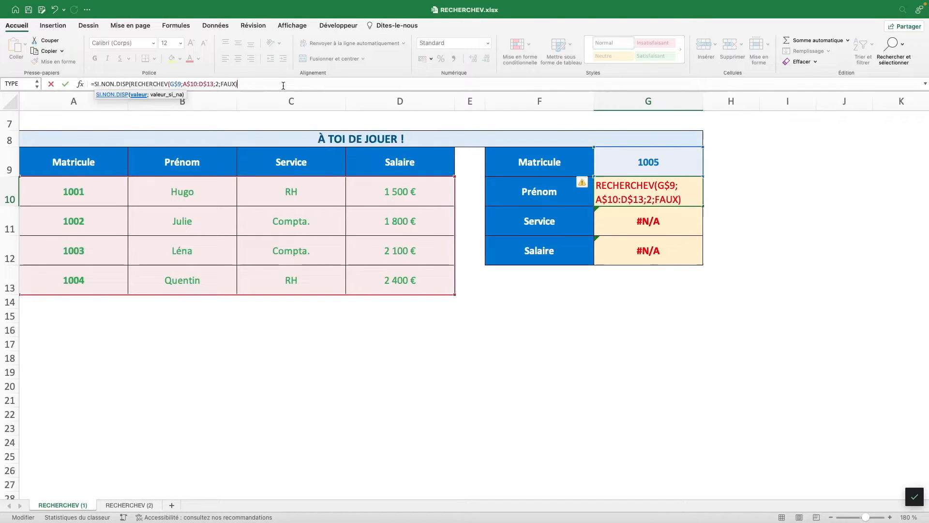
type(";\"Mat. Inconnu\")")
key("Return")
left_click(645, 192)
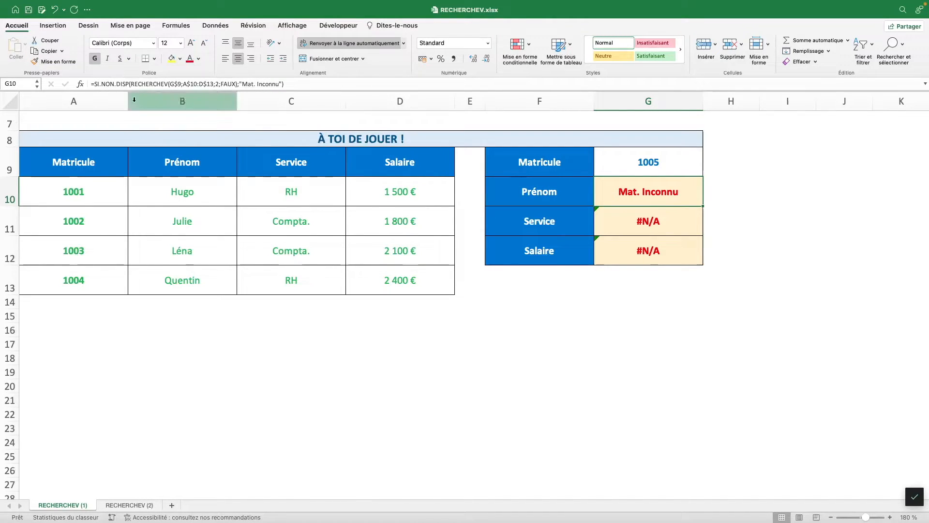
Step: Replace SI.NON.DISP with SIERREUR in the G10 formula and compare it with the unprotected formula in G11
double_click(112, 85)
type("SIERREUR(")
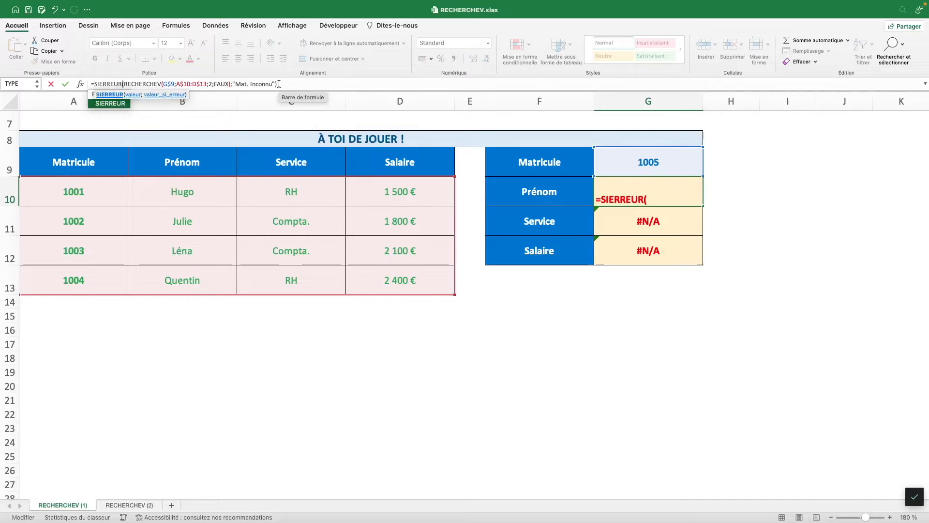
key("Return")
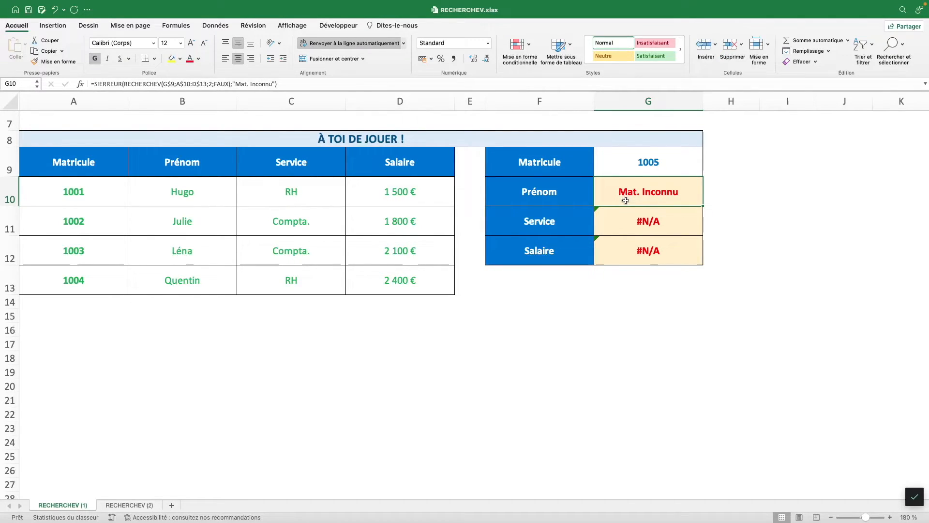
left_click(622, 218)
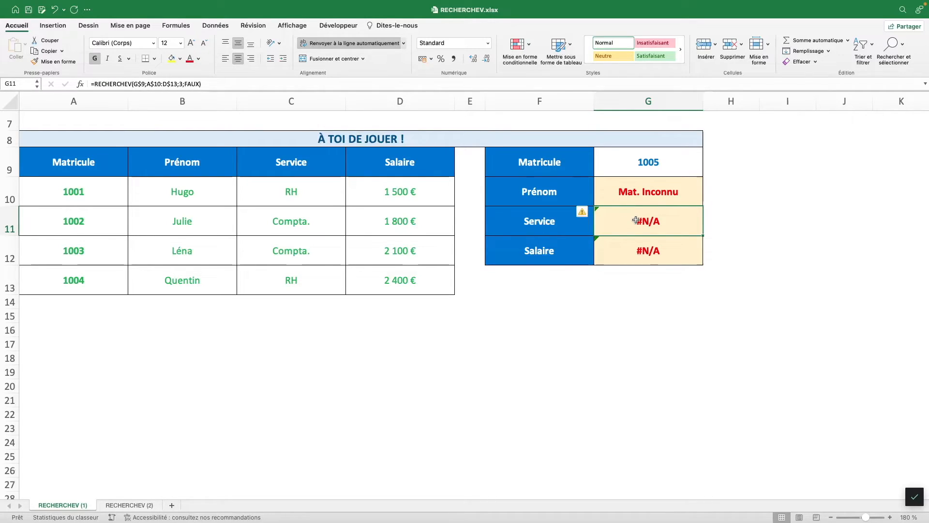
left_click(618, 192)
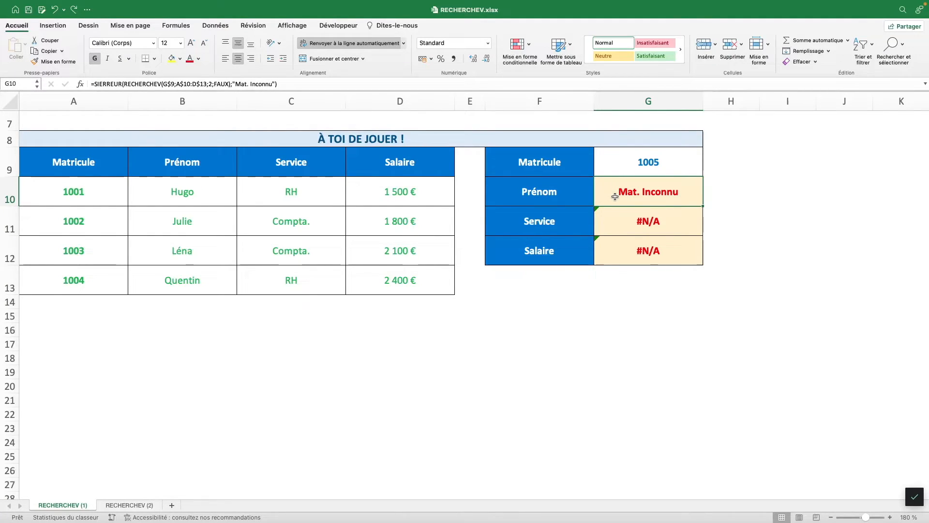
Step: Replace the lookup value in G9 with the first name of the table's last employee
left_click(617, 169)
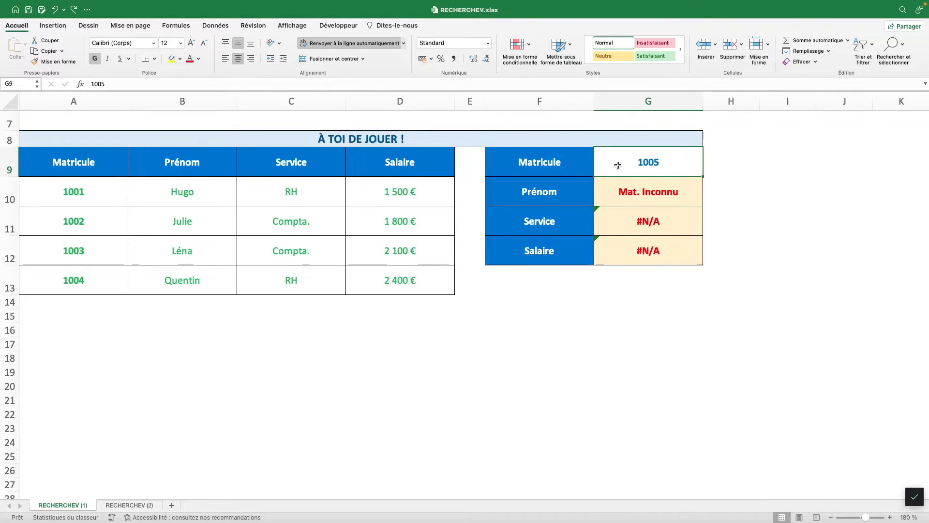
type("Quentin")
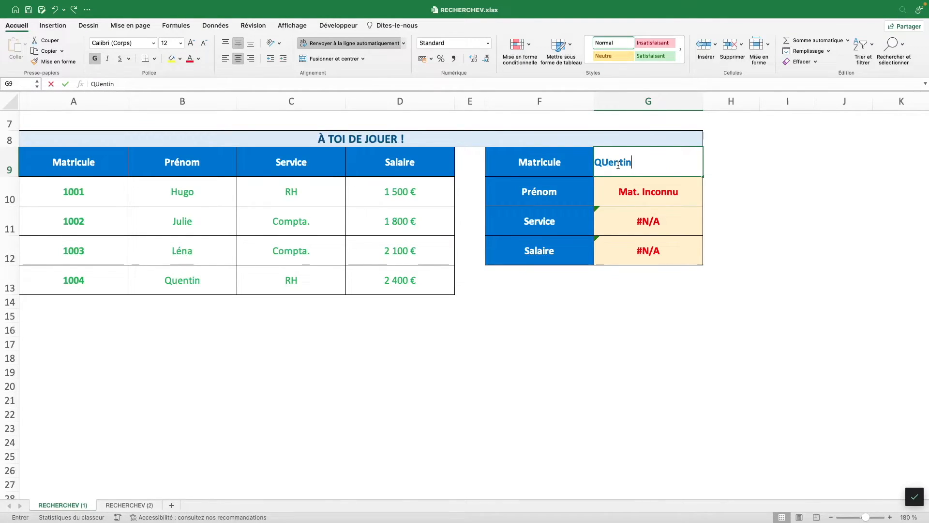
key("Return")
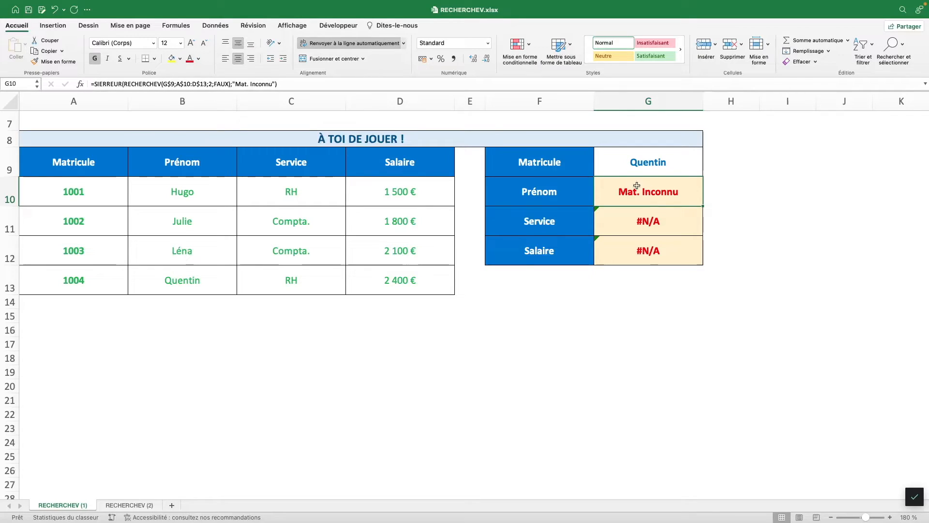
Step: Replace the G10 formula with a RECHERCHEV of G9 in A10:D13, column index 1 and exact match FAUX
type("=recherchev(")
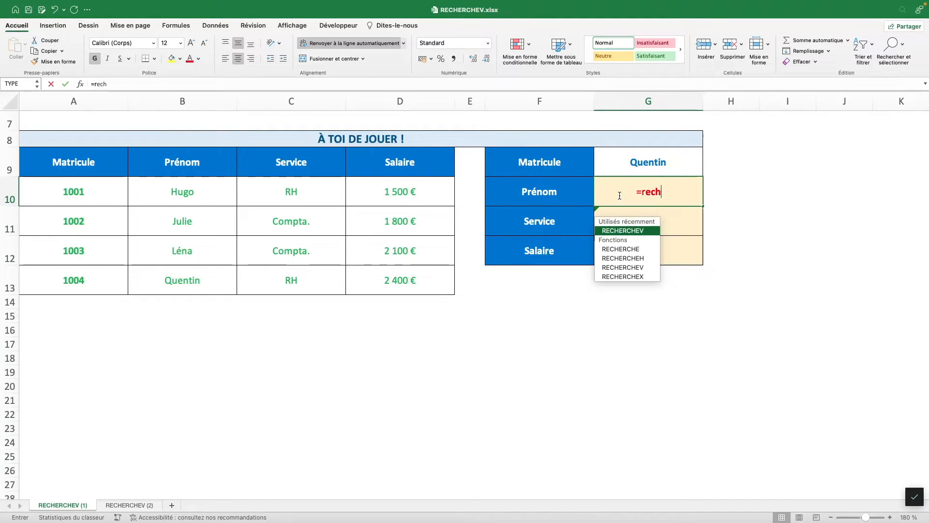
left_click(623, 161)
type(";")
left_click_drag(94, 191, 391, 270)
type(";")
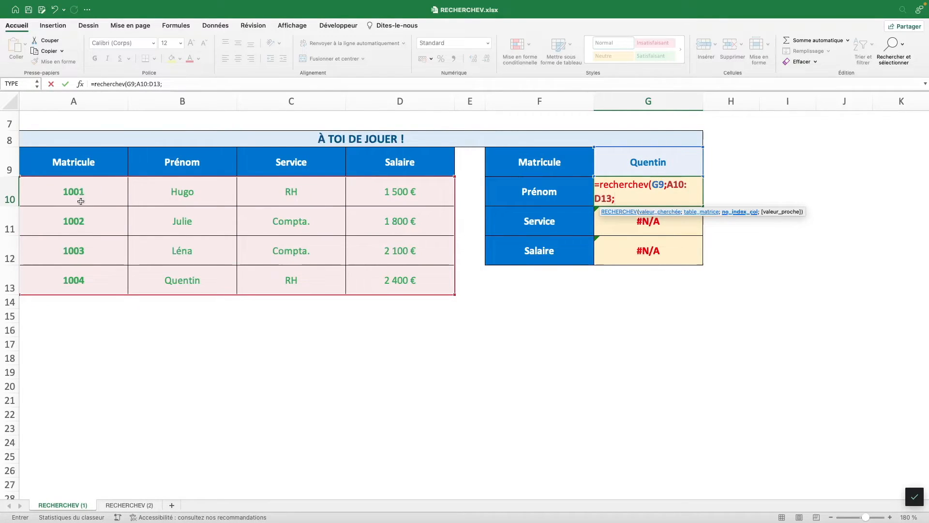
type("1;FAUX)")
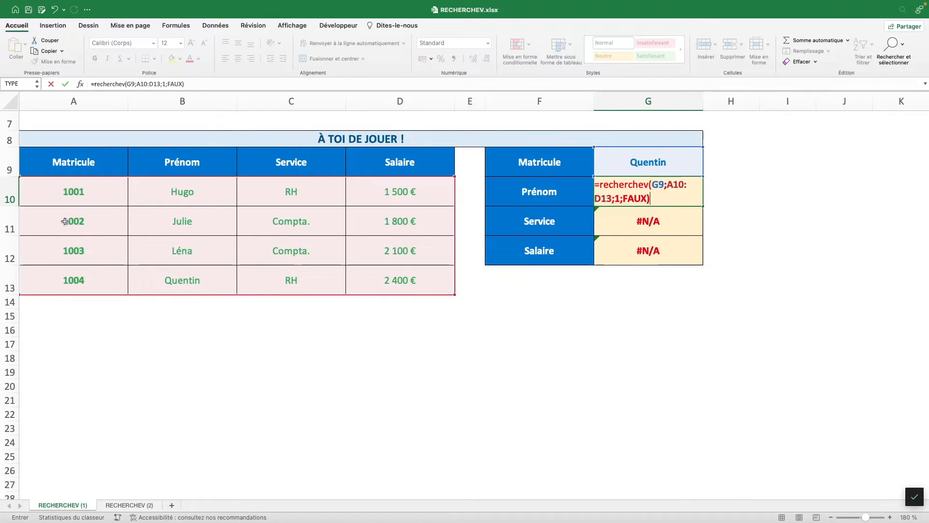
key("Return")
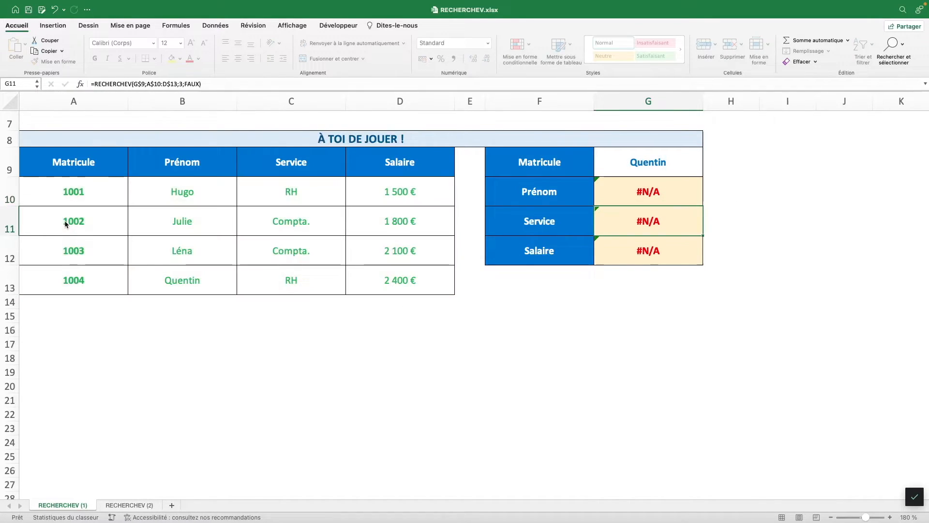
left_click(616, 191)
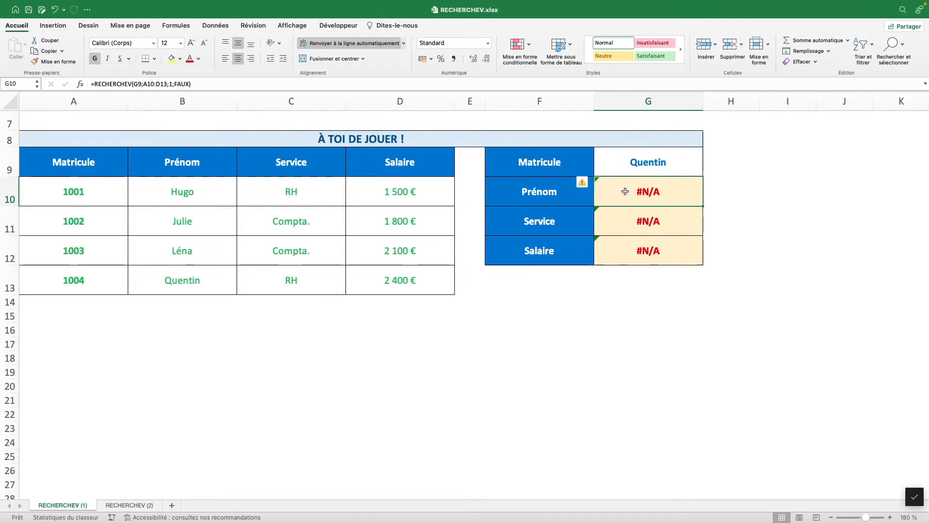
scroll(620, 190, "down", 1)
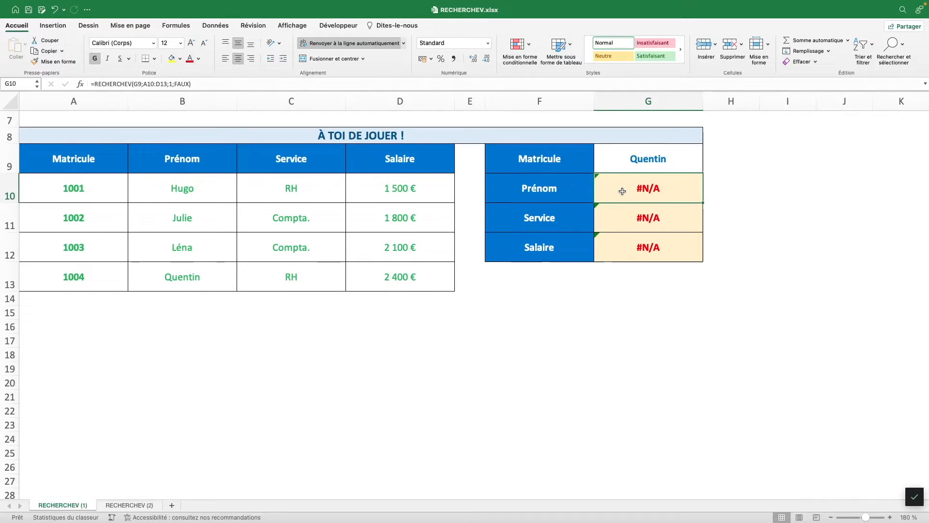
Step: Change the table range in the G10 formula to B10:D13 so that the lookup starts at the Prénom column
left_click(608, 162)
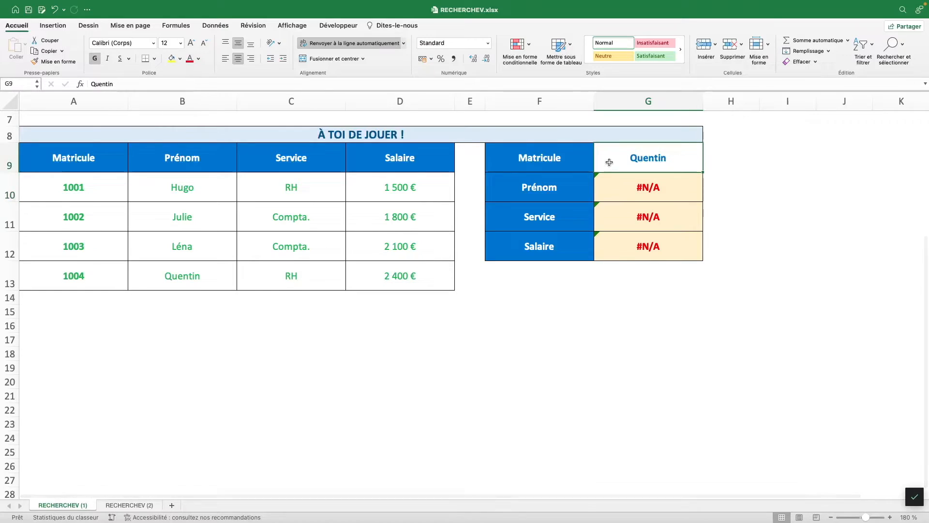
left_click_drag(91, 192, 407, 269)
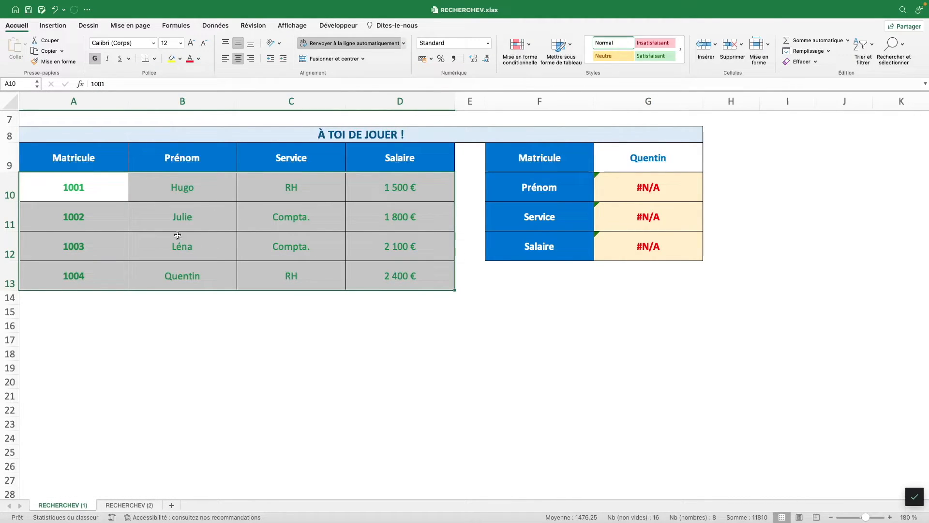
left_click_drag(88, 184, 393, 269)
left_click_drag(166, 188, 237, 262)
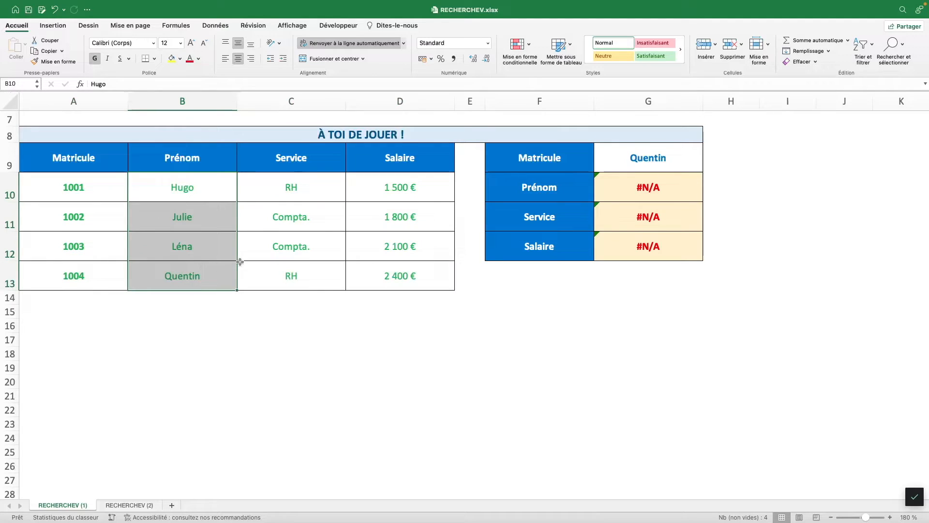
left_click(614, 182)
double_click(157, 84)
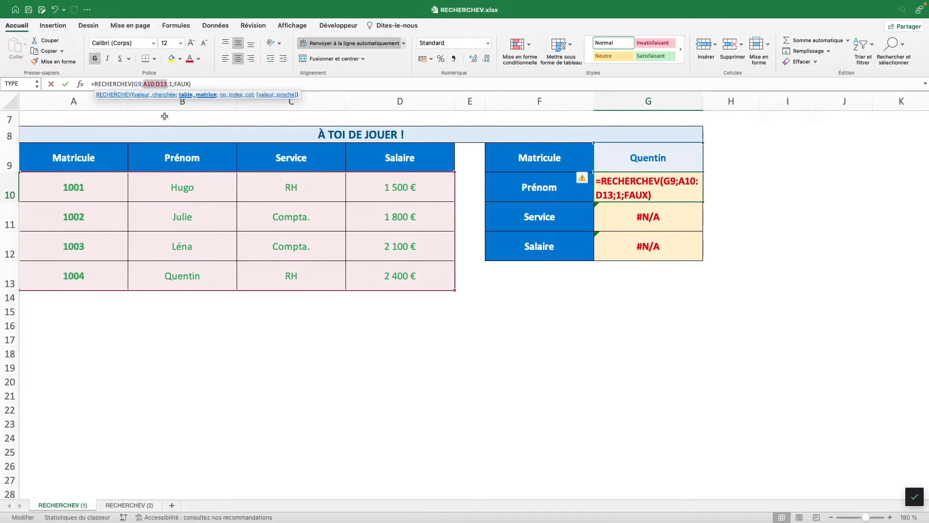
left_click_drag(193, 187, 387, 262)
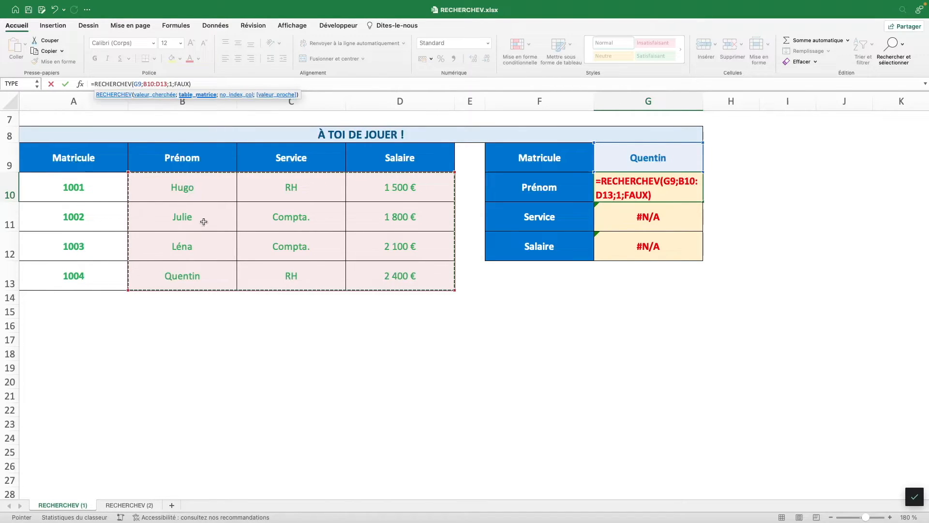
left_click_drag(206, 225, 199, 252)
left_click_drag(201, 196, 383, 271)
key("Return")
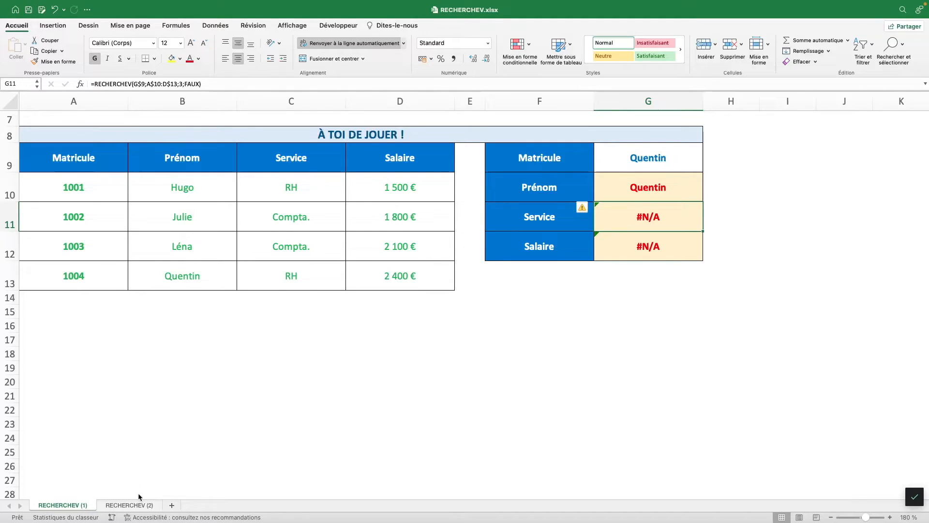
Step: On the RECHERCHEV (2) sheet, enter in C10 a RECHERCHEV of B10 in E10:F12, column index 2 and approximate match VRAI
left_click(130, 505)
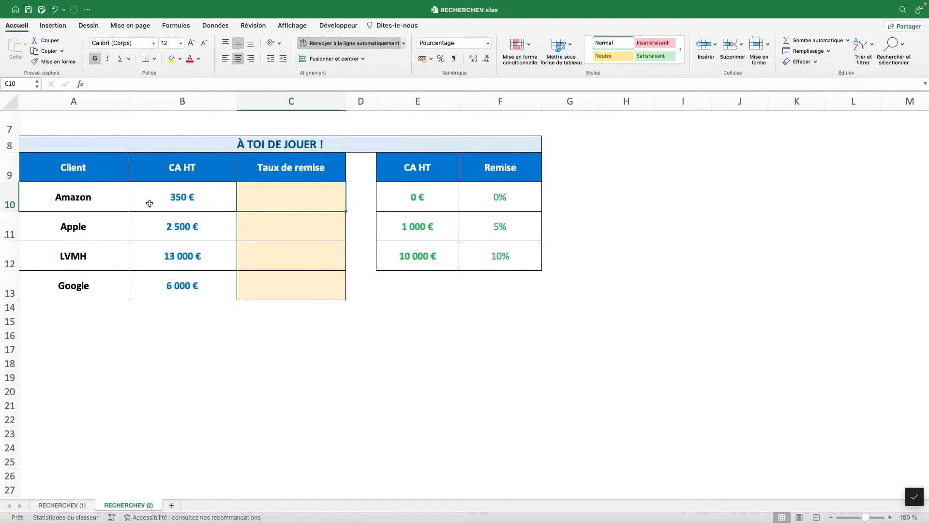
type("=recherchev(")
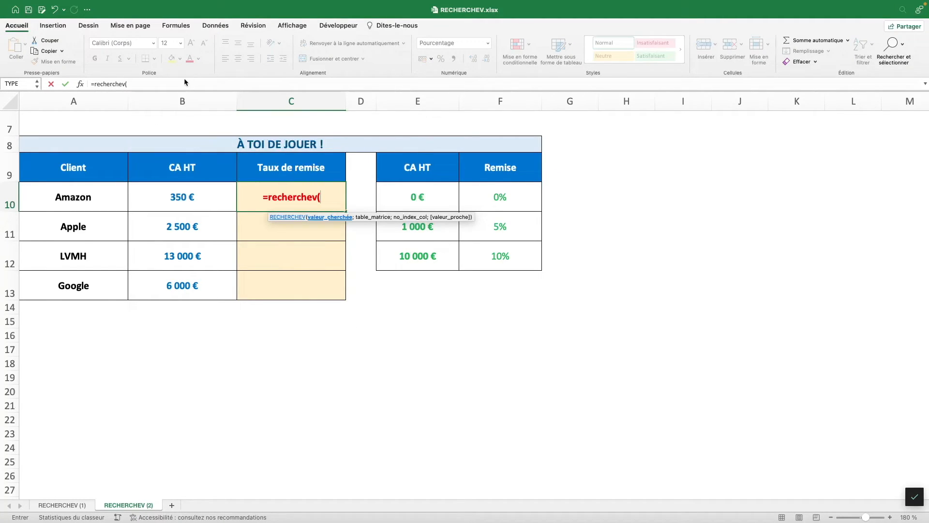
left_click(198, 201)
type(";")
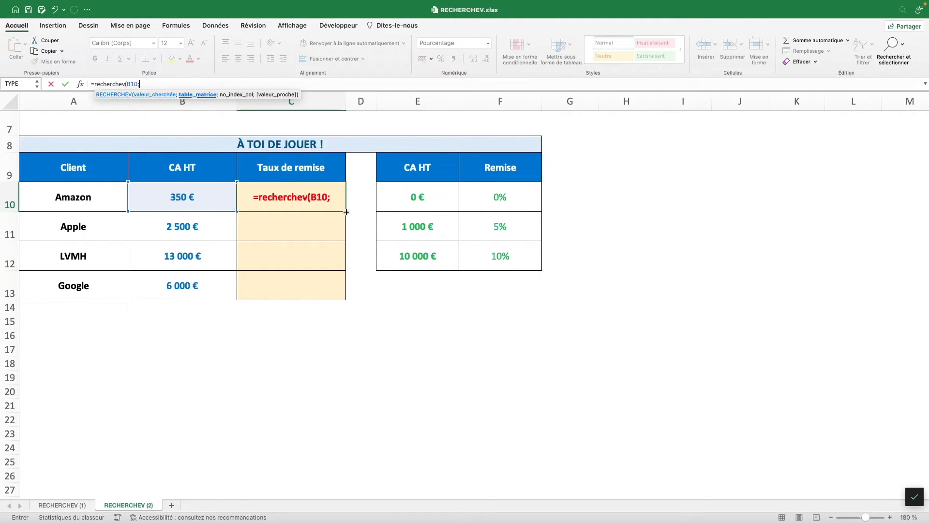
left_click_drag(415, 194, 493, 248)
type(";")
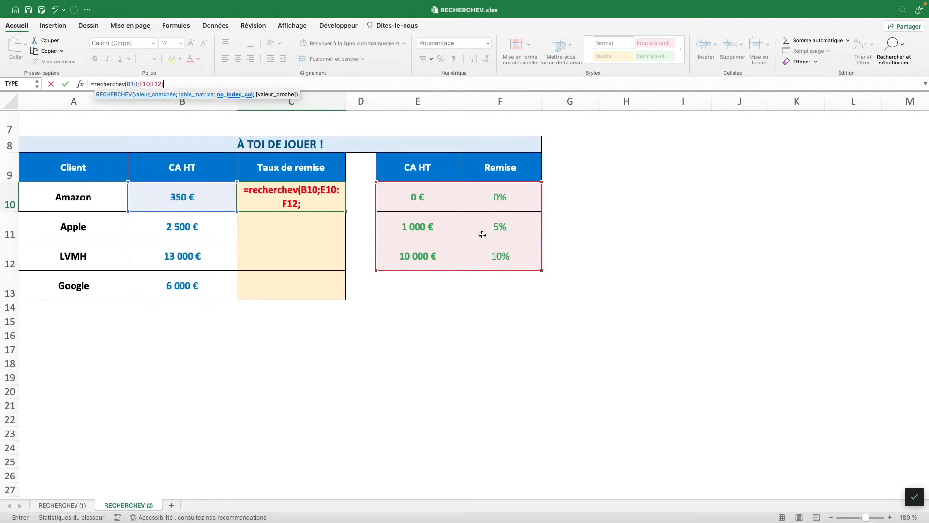
type("2;")
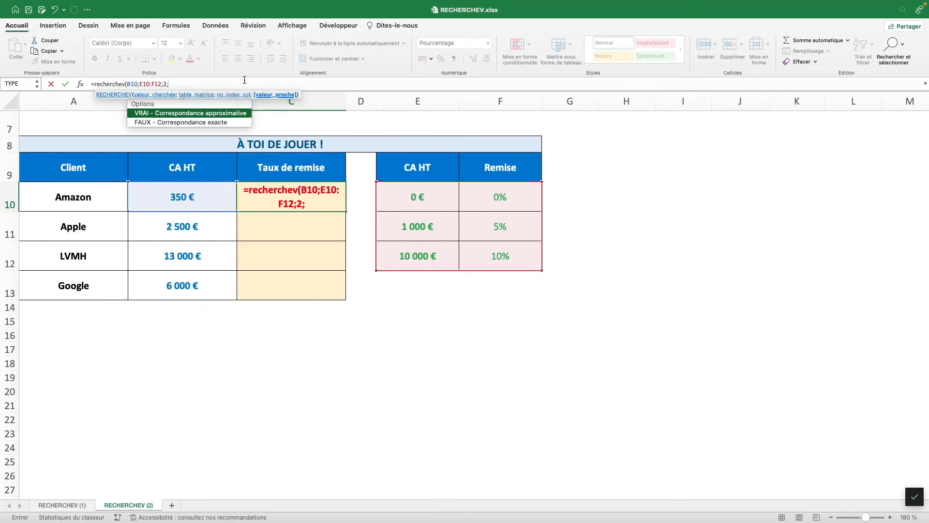
type("VRAI)")
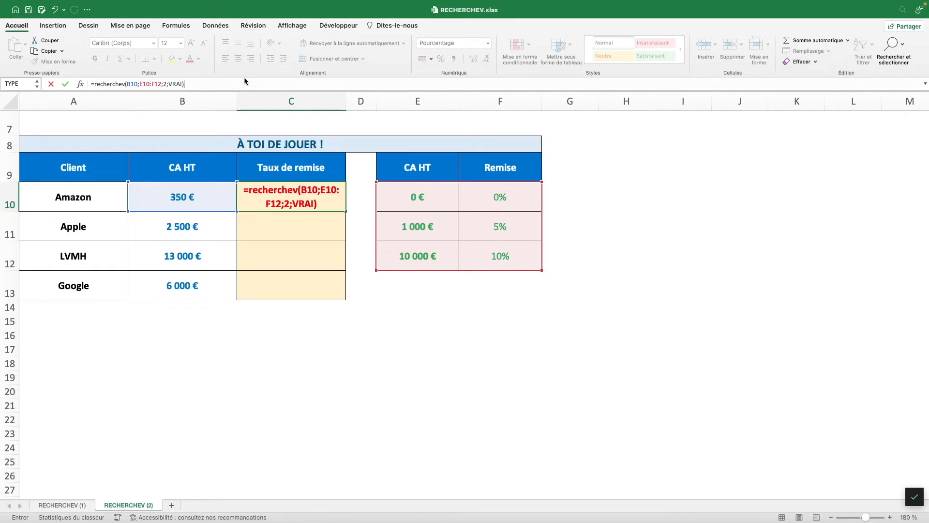
key("Return")
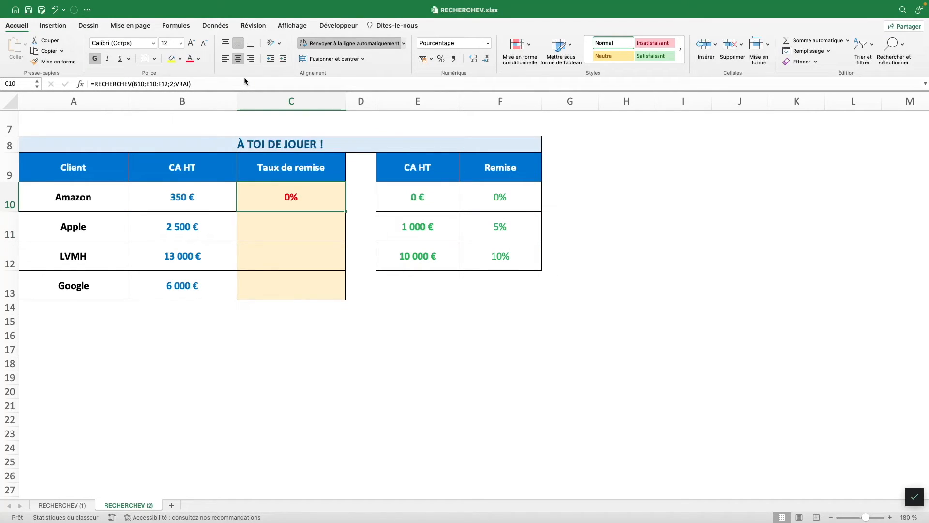
Step: Lock the rows of the C10 formula's table range as E$10:F$12 and fill the formula down to C13
left_click(156, 84)
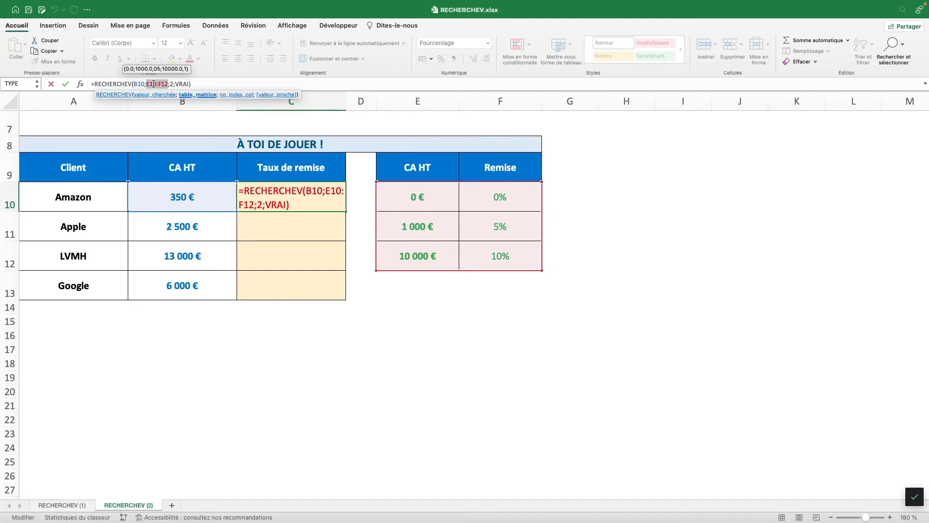
key("F4")
key("F4")
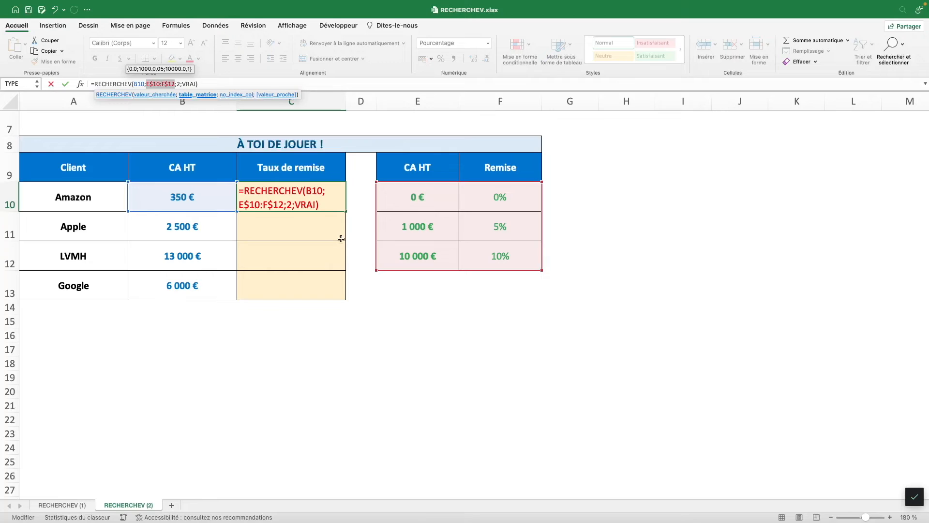
key("Return")
left_click(329, 188)
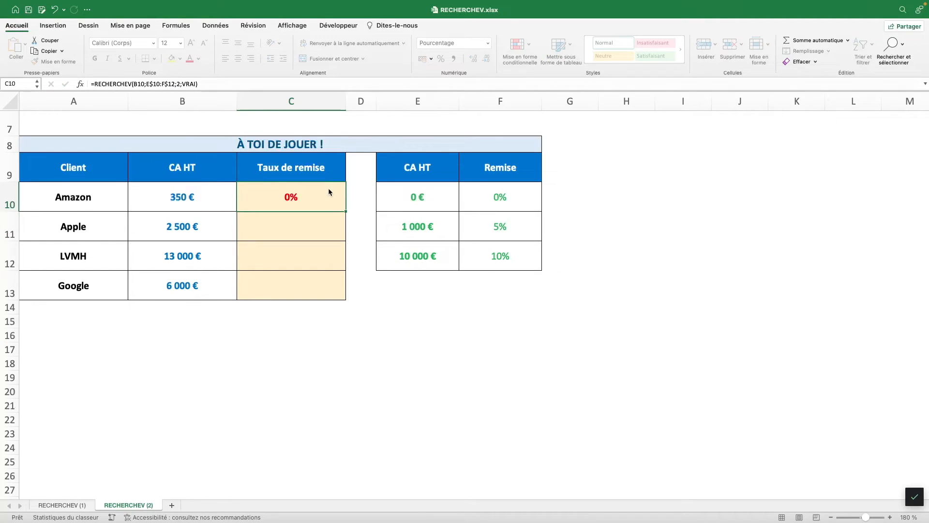
left_click_drag(345, 212, 344, 297)
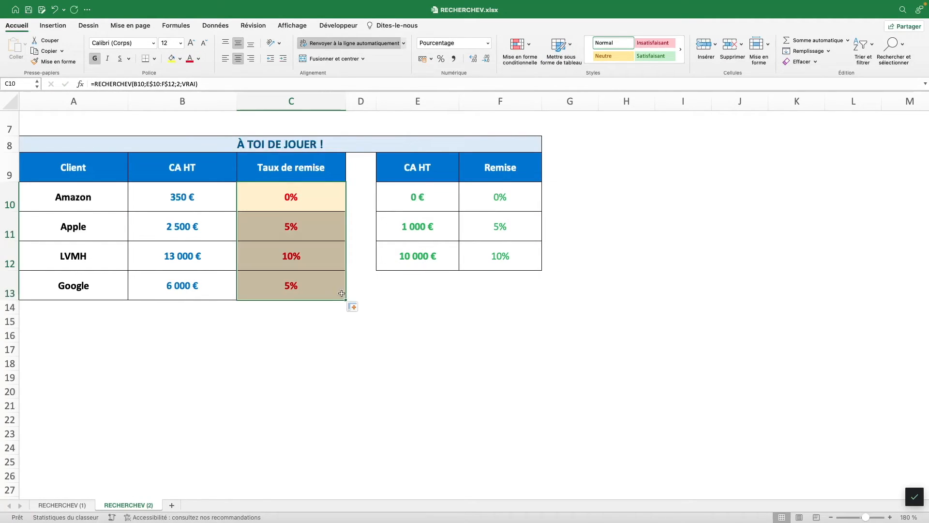
Step: Check the Taux de remise formulas for Amazon, Apple and LVMH against the CA HT thresholds in the Remise table
left_click(298, 203)
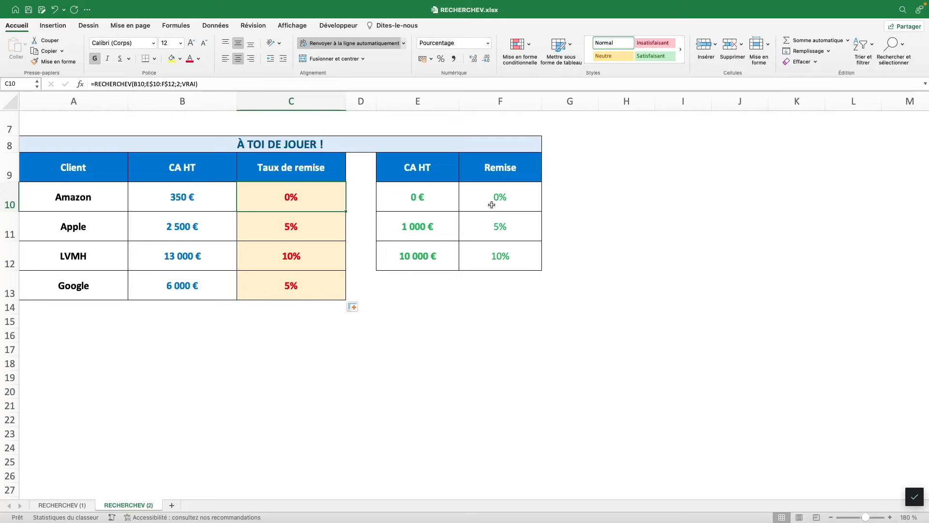
key("Down")
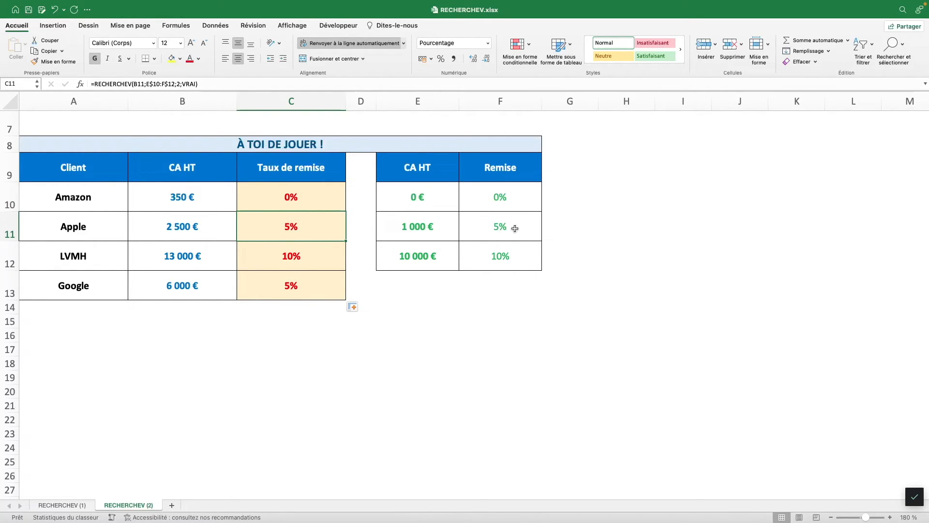
left_click(310, 264)
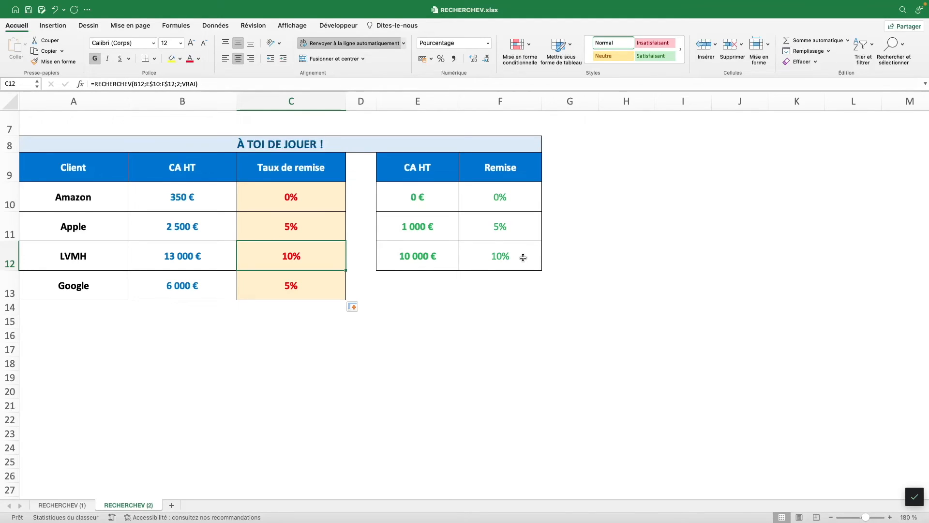
Step: Sort the threshold table E10:F12 from largest to smallest and check the effect on the Taux de remise formulas
left_click_drag(434, 200, 440, 263)
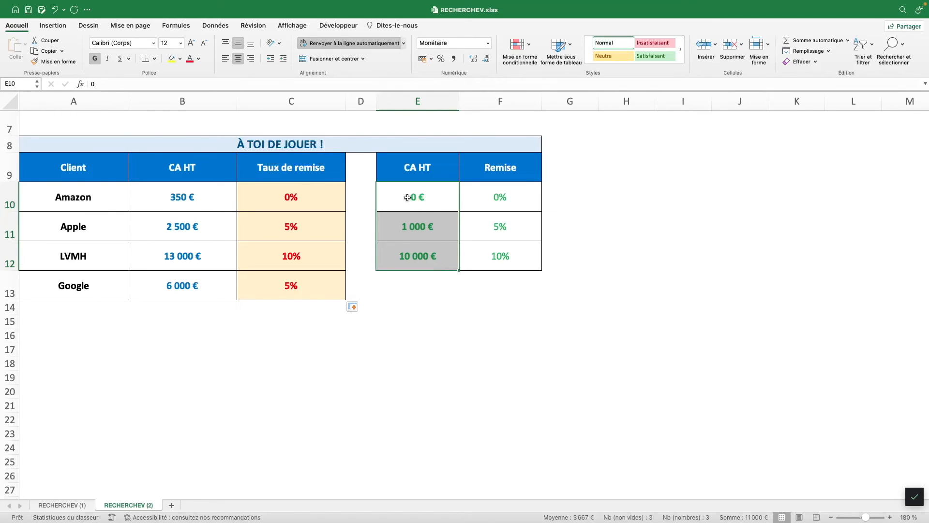
left_click_drag(407, 198, 507, 256)
left_click(873, 45)
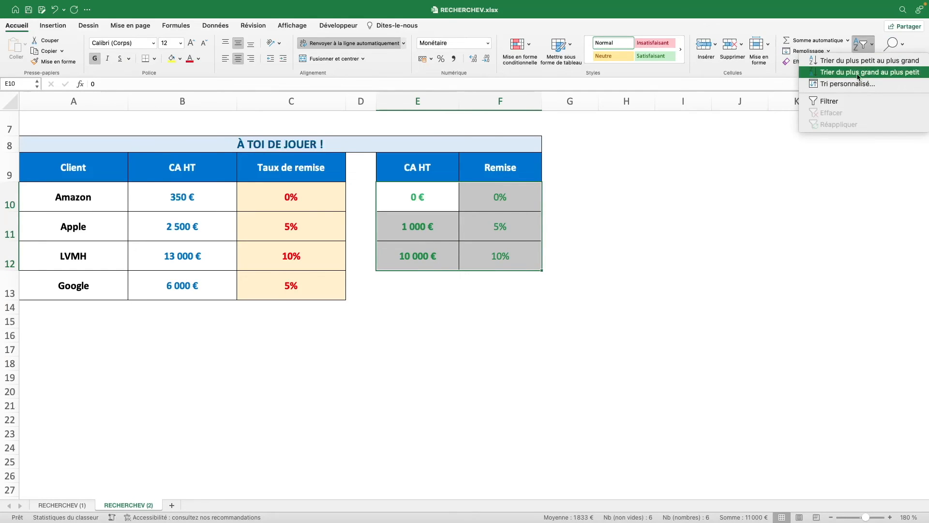
left_click(857, 72)
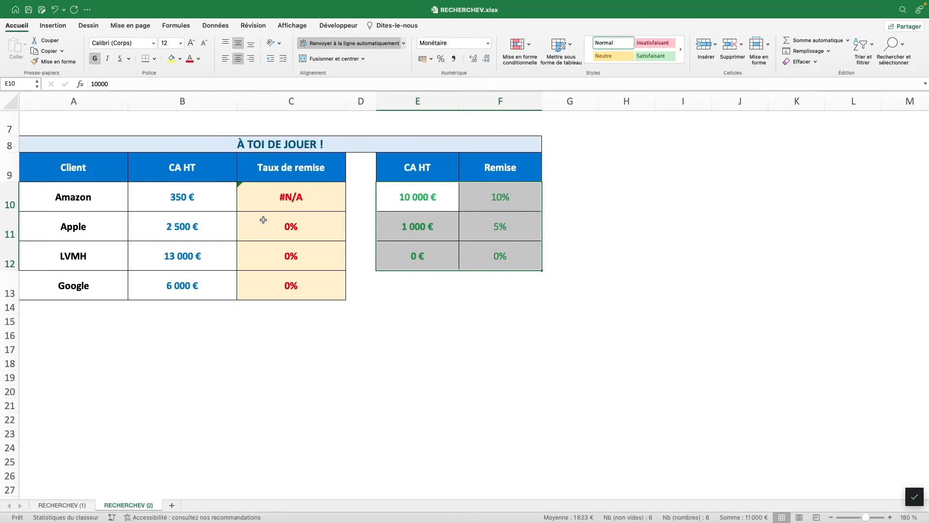
left_click(284, 230)
left_click(280, 260)
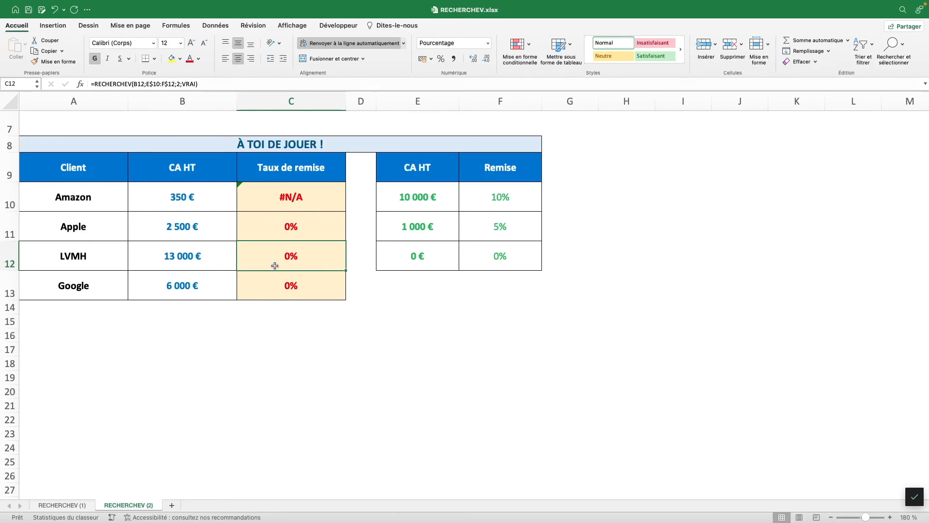
Step: Restore the threshold table E10:F12 to ascending order by sorting it from smallest to largest
left_click_drag(425, 206, 506, 253)
left_click(866, 63)
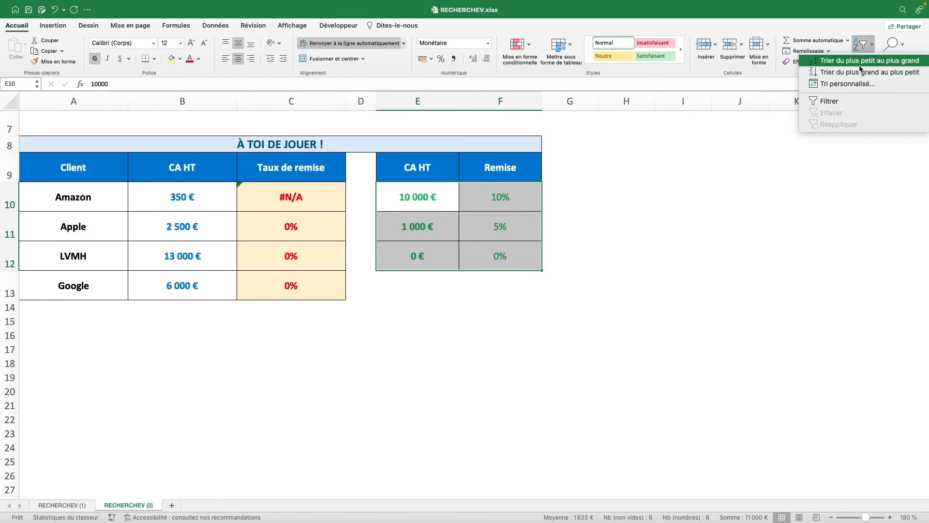
left_click(852, 58)
left_click(514, 280)
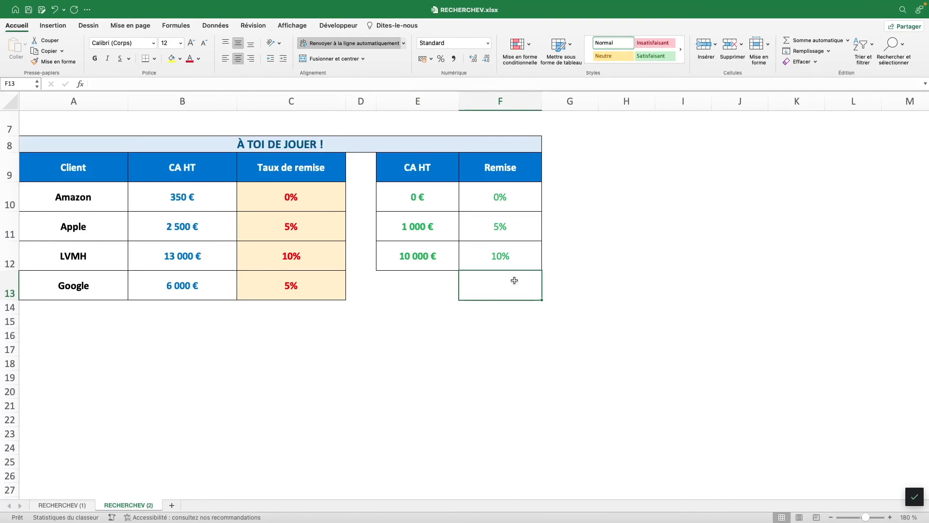